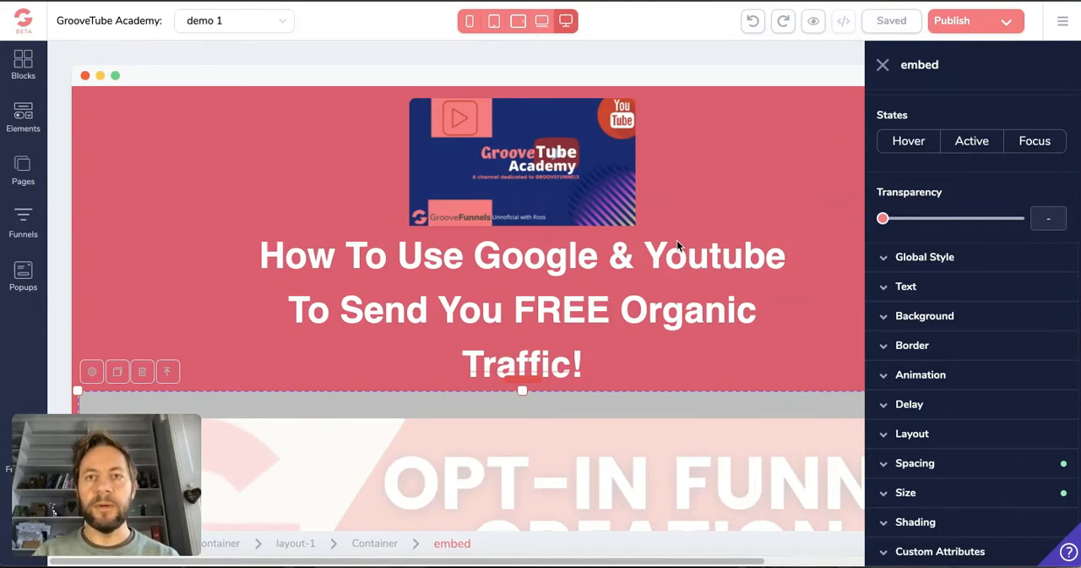
Close the embed's settings and review the landing page from the headline down to the offer button
scroll(689, 270, "down", 3)
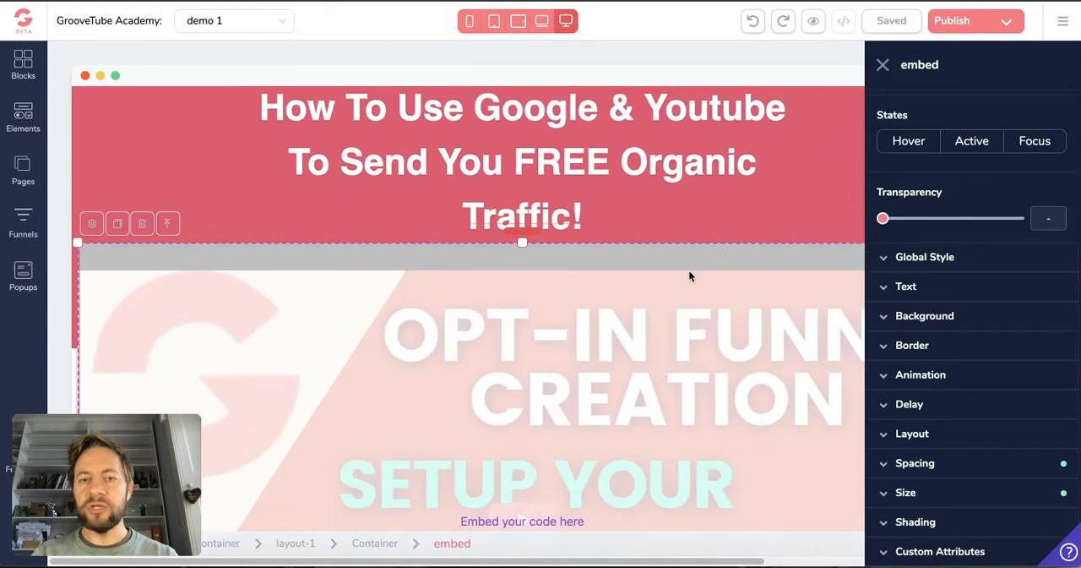
scroll(688, 276, "down", 1)
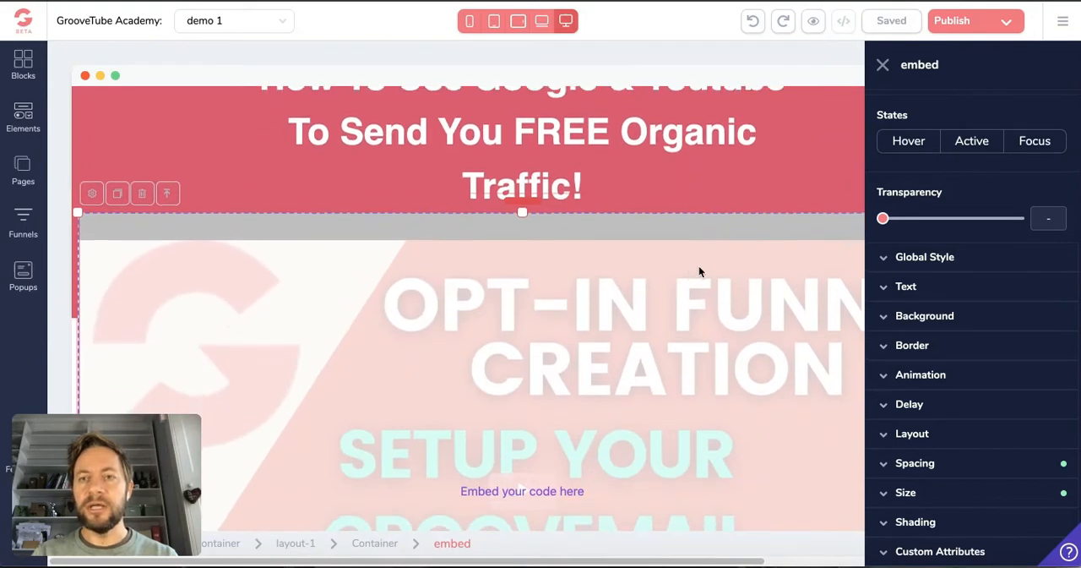
left_click(883, 71)
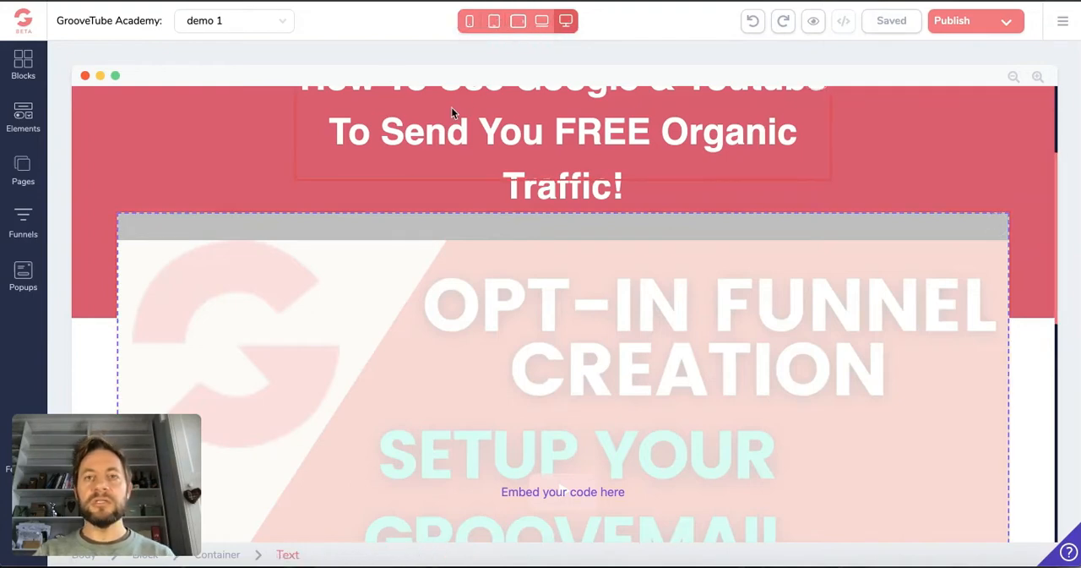
scroll(451, 109, "down", 3)
scroll(451, 110, "up", 2)
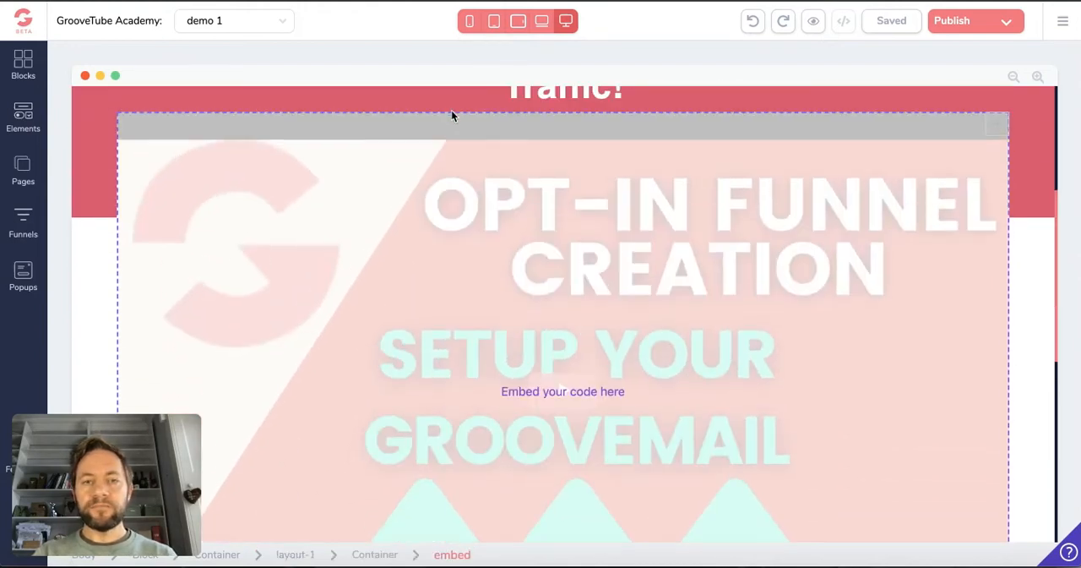
scroll(452, 112, "down", 3)
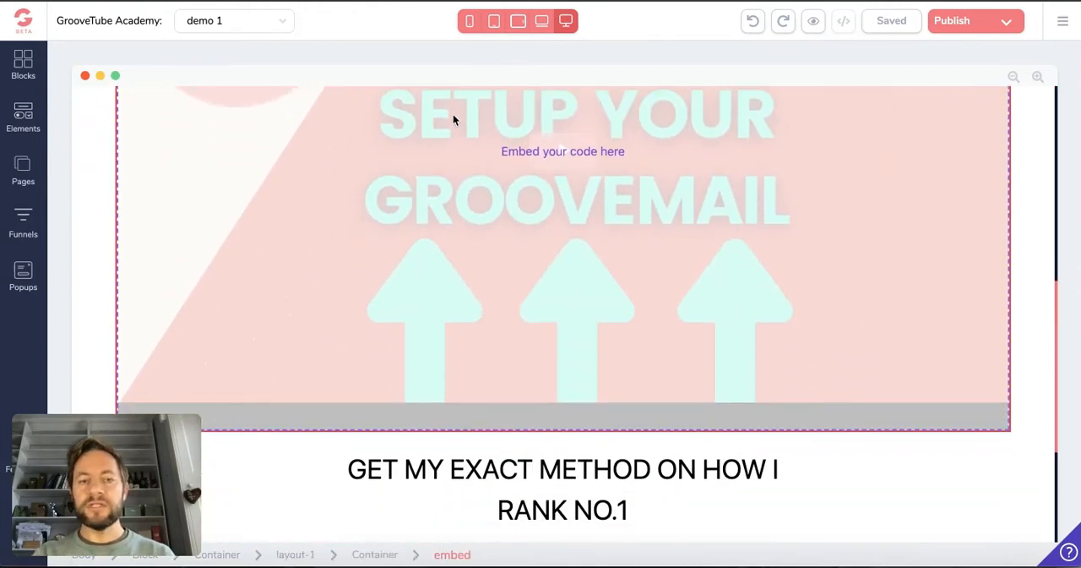
scroll(453, 114, "down", 2)
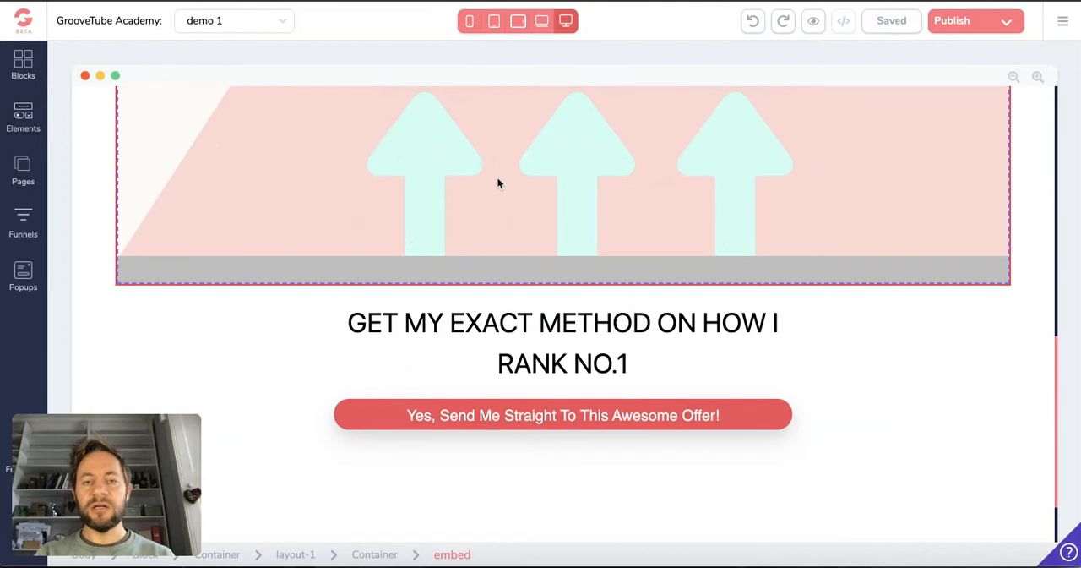
Select the embedded video below the headline and bring up its style settings
left_click(521, 223)
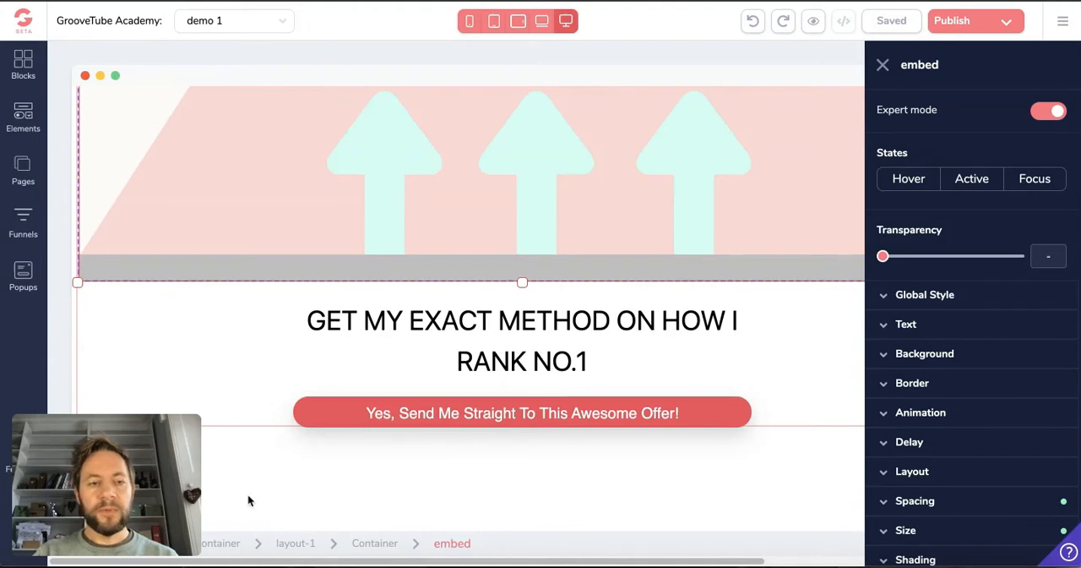
left_click_drag(175, 487, 183, 432)
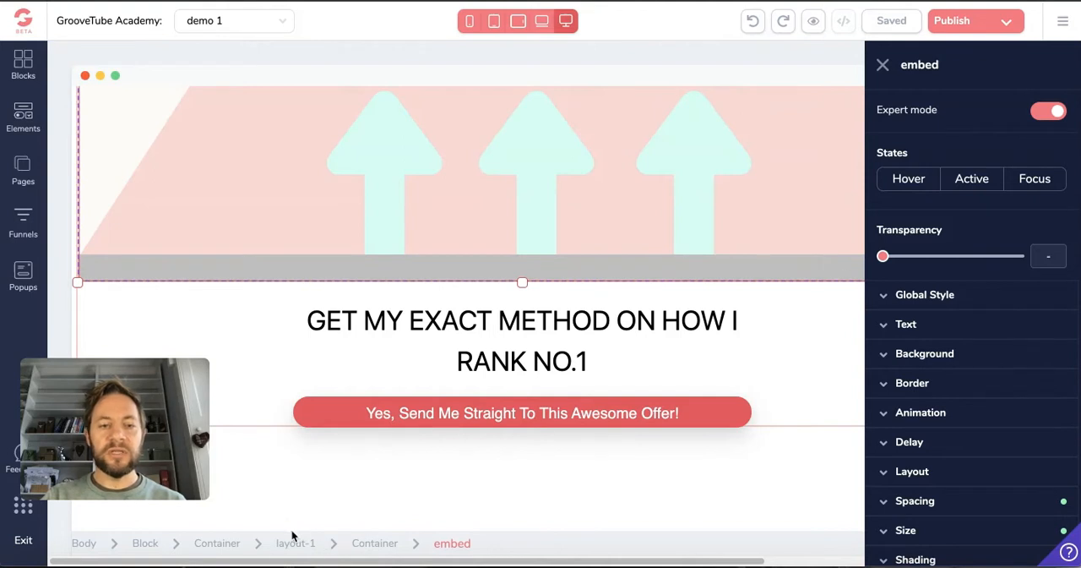
left_click_drag(138, 423, 126, 482)
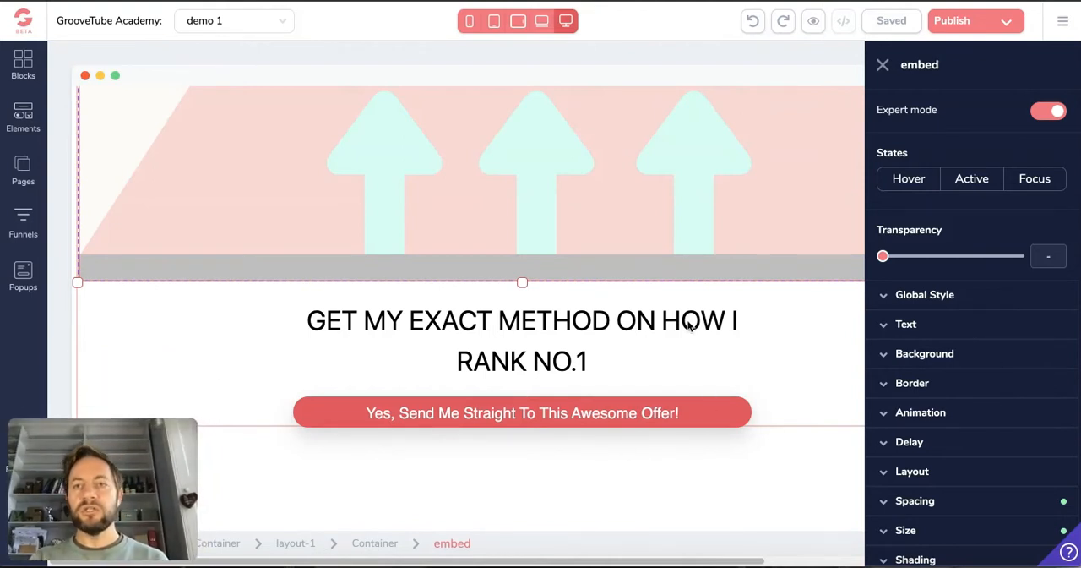
scroll(705, 311, "up", 4)
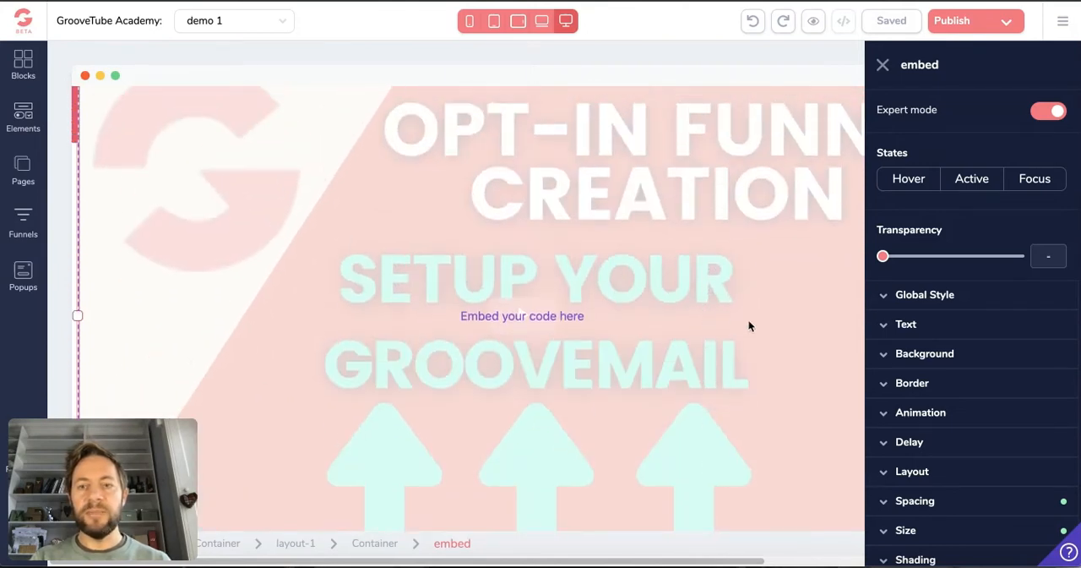
scroll(941, 471, "down", 1)
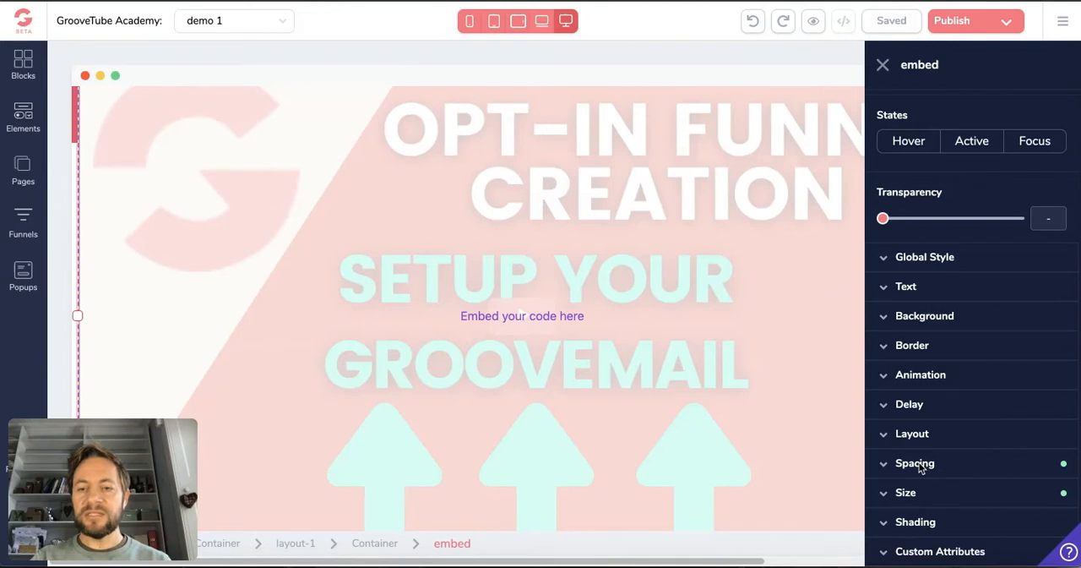
Examine the video embed's Spacing and Size settings, and collapse both sections again
left_click(917, 464)
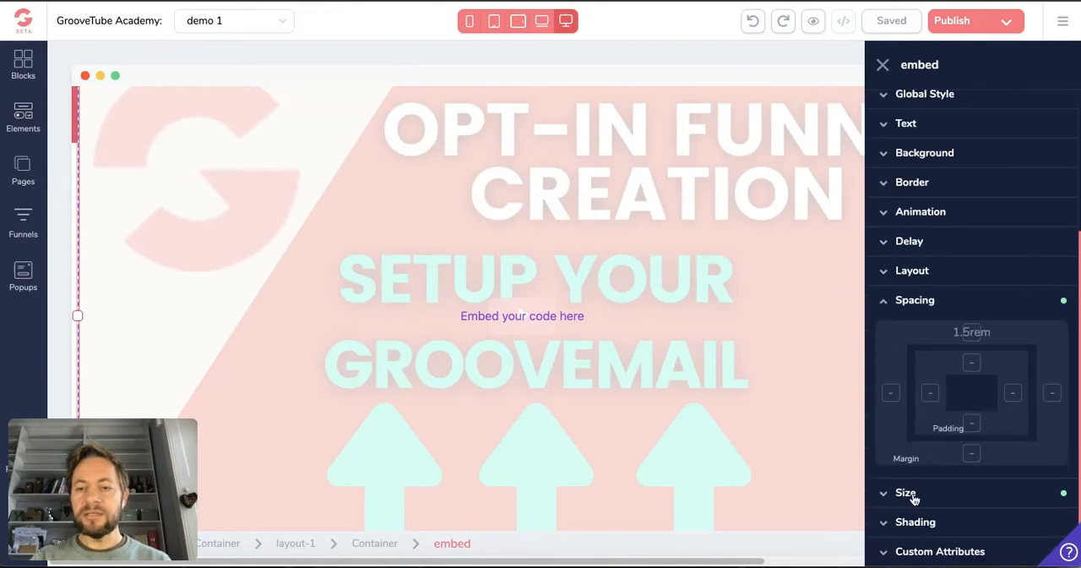
left_click(906, 493)
scroll(910, 492, "up", 1)
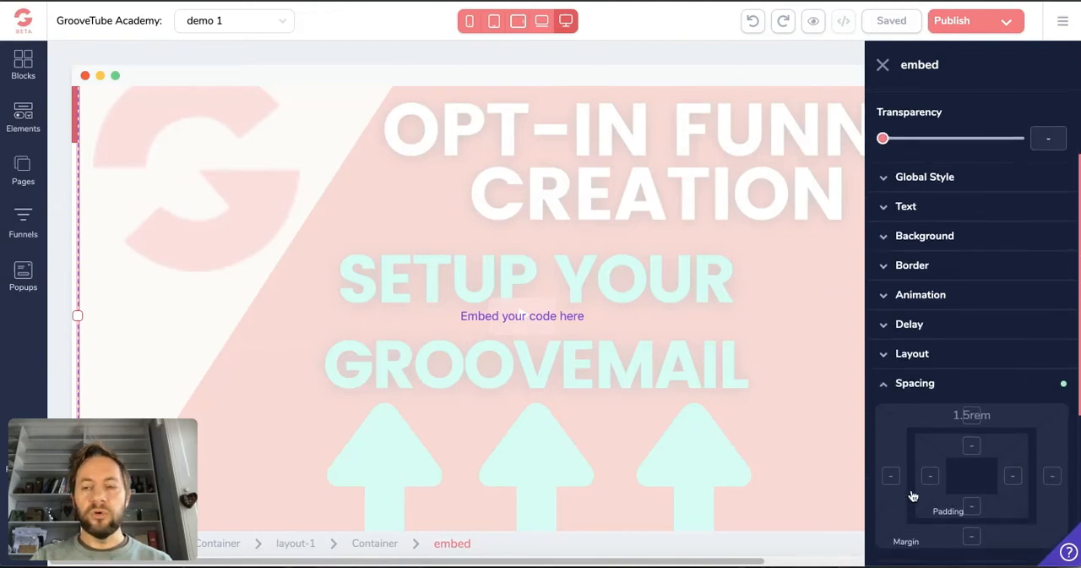
scroll(910, 493, "down", 3)
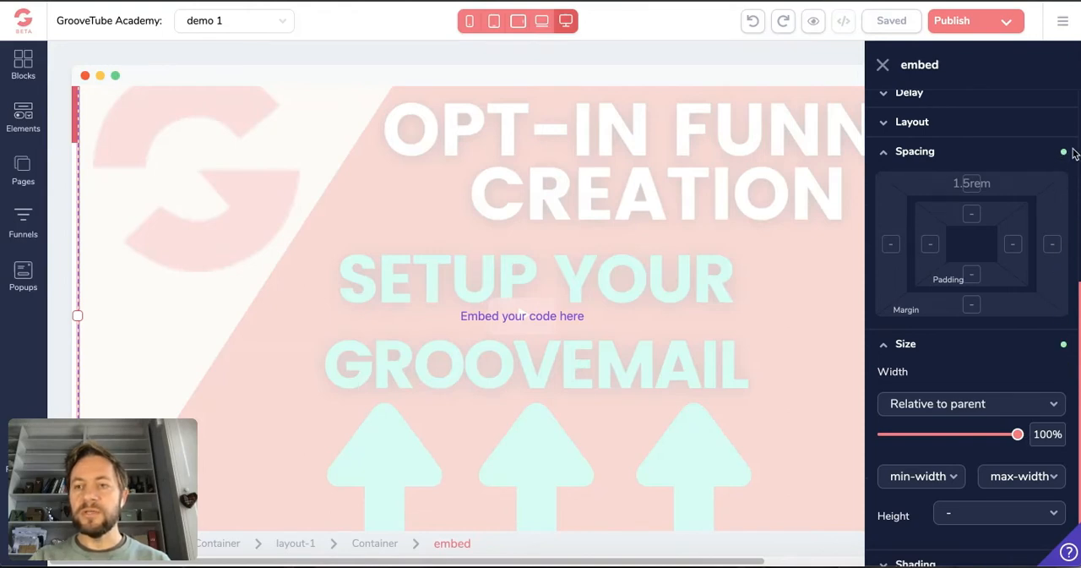
left_click(914, 151)
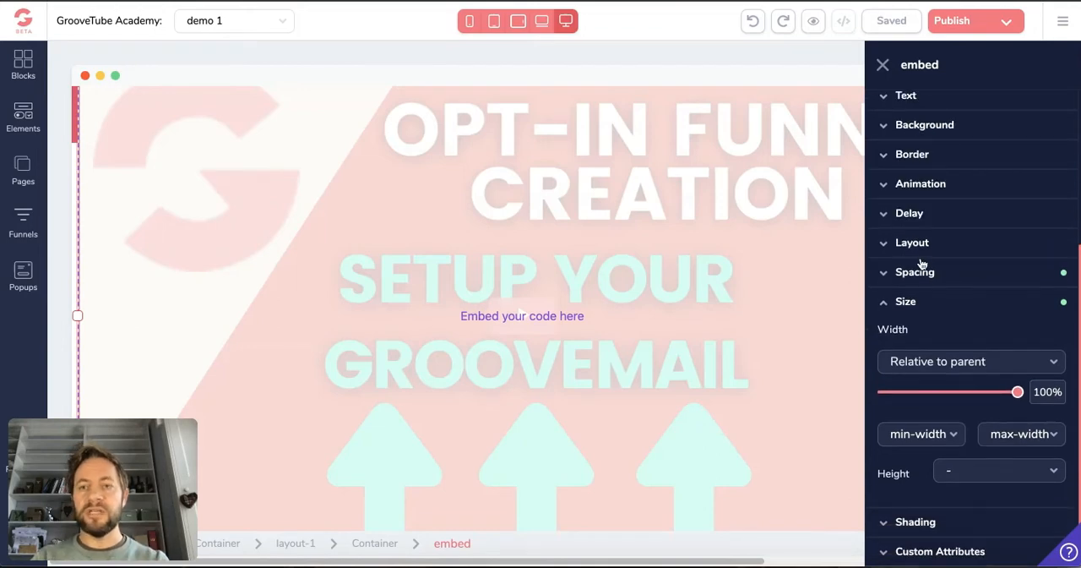
left_click(907, 302)
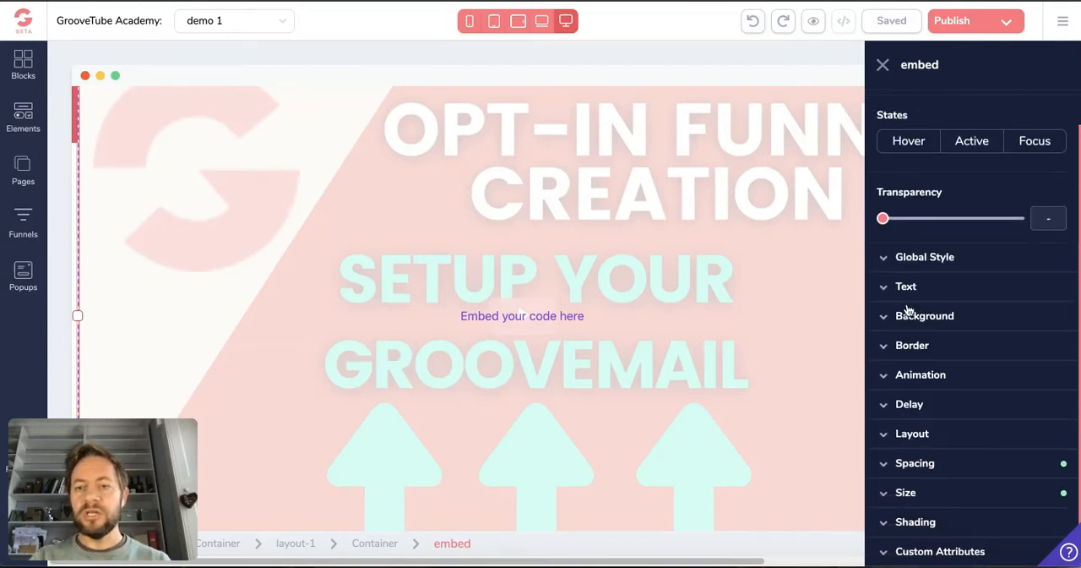
Expand the video embed's Spacing and Size settings
left_click(926, 463)
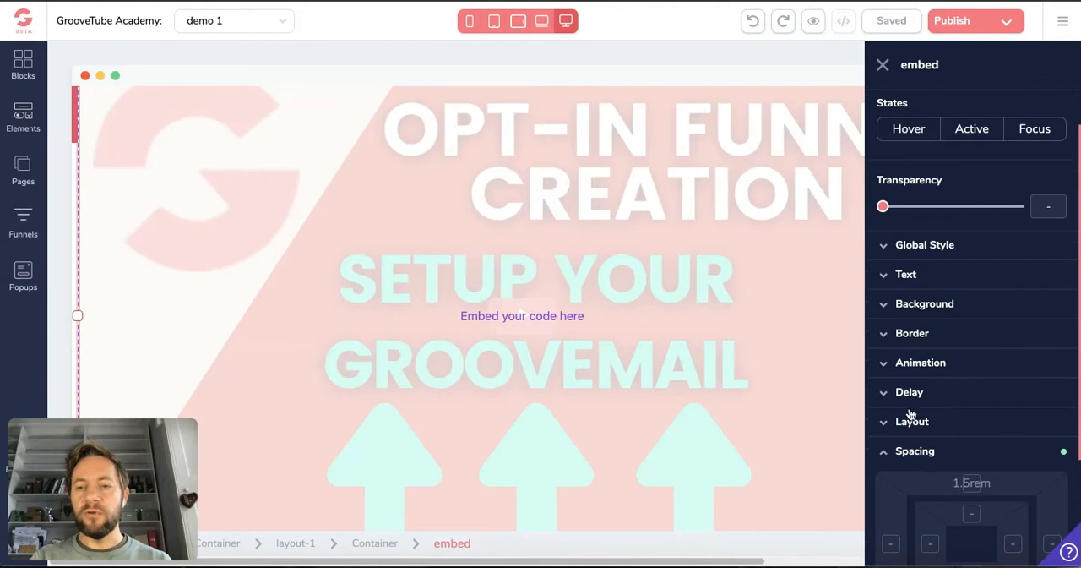
scroll(908, 414, "down", 3)
left_click(912, 491)
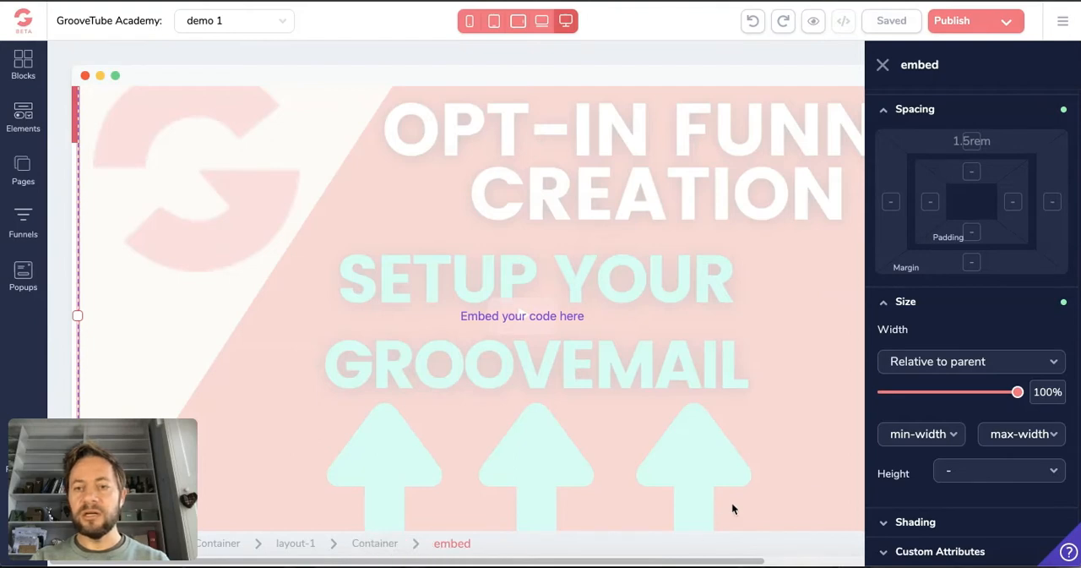
Set the video embed's width to 1000 px on the desktop layout and save the page
left_click(933, 372)
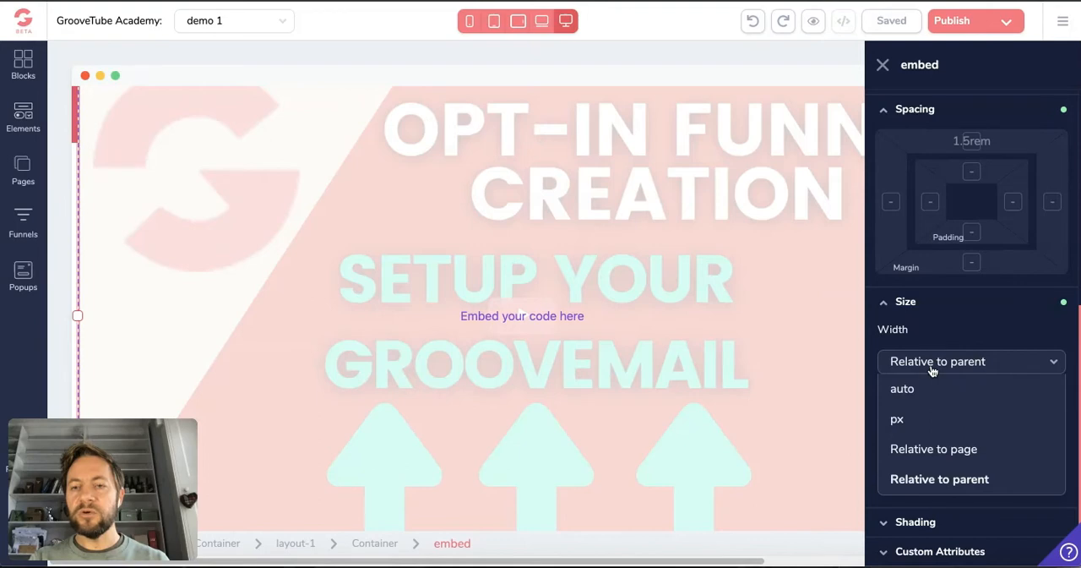
left_click(929, 369)
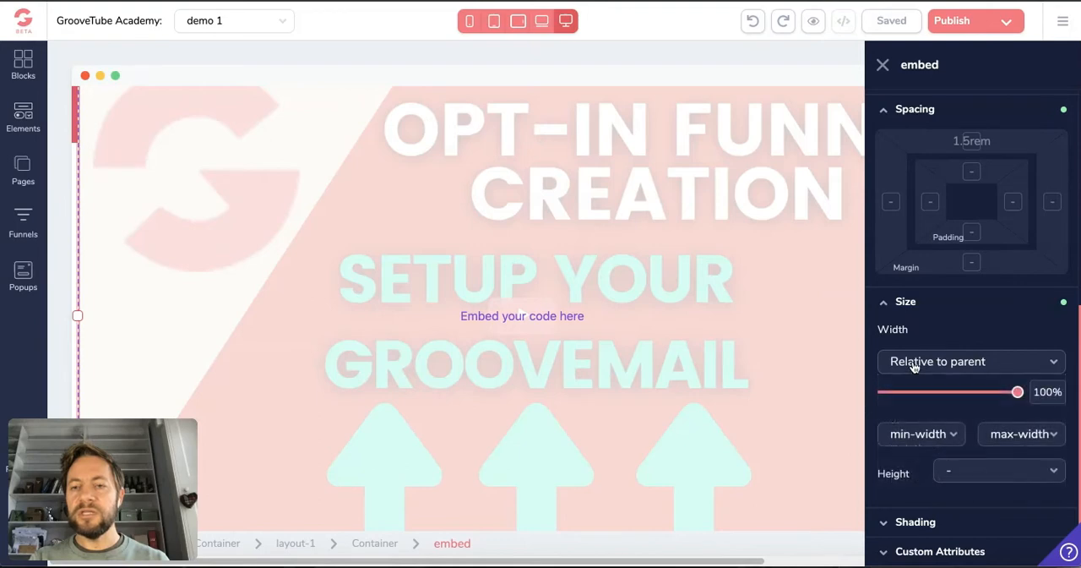
left_click(964, 368)
left_click(917, 420)
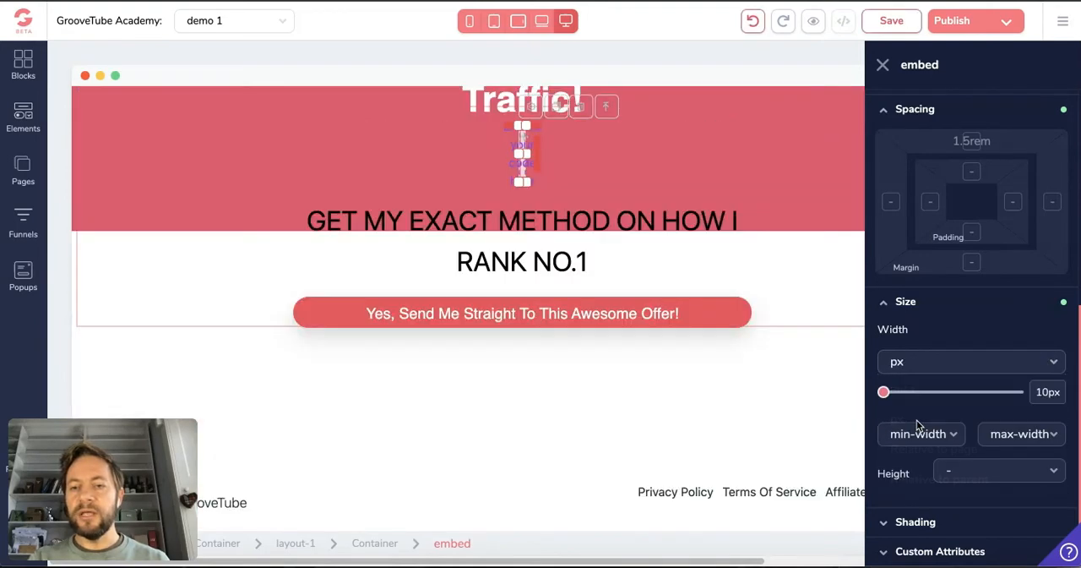
left_click_drag(884, 392, 1017, 397)
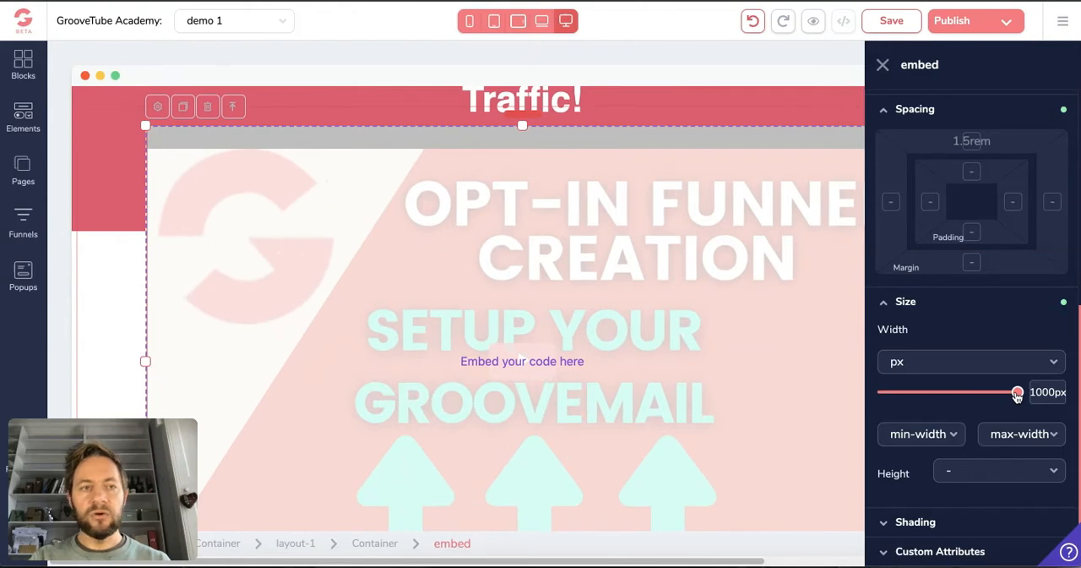
left_click(900, 30)
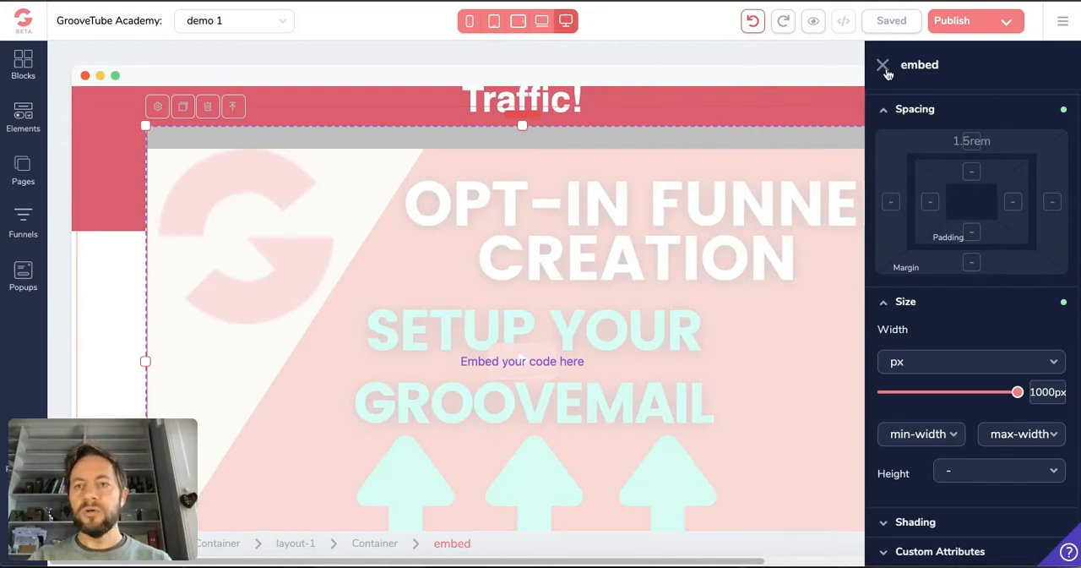
Check how the video embed fits in the phone and portrait tablet layouts, and return to the desktop layout
left_click(470, 22)
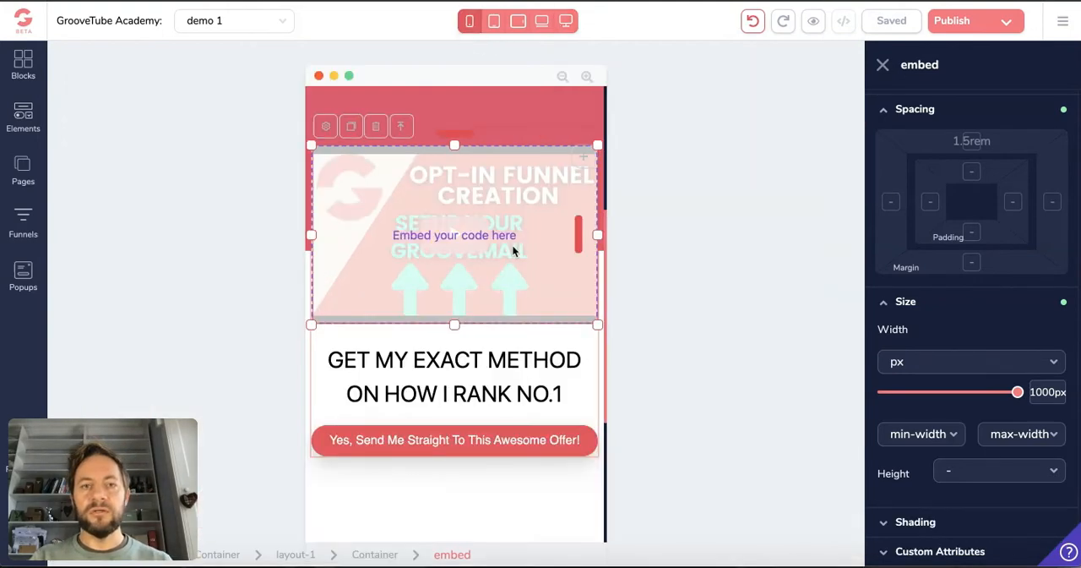
scroll(515, 243, "down", 5)
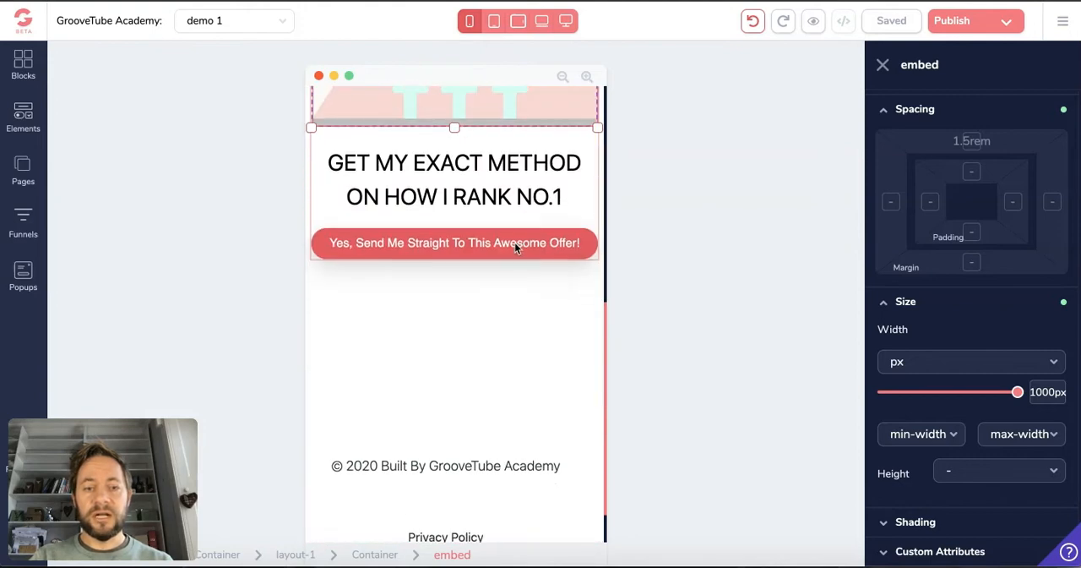
scroll(517, 248, "up", 3)
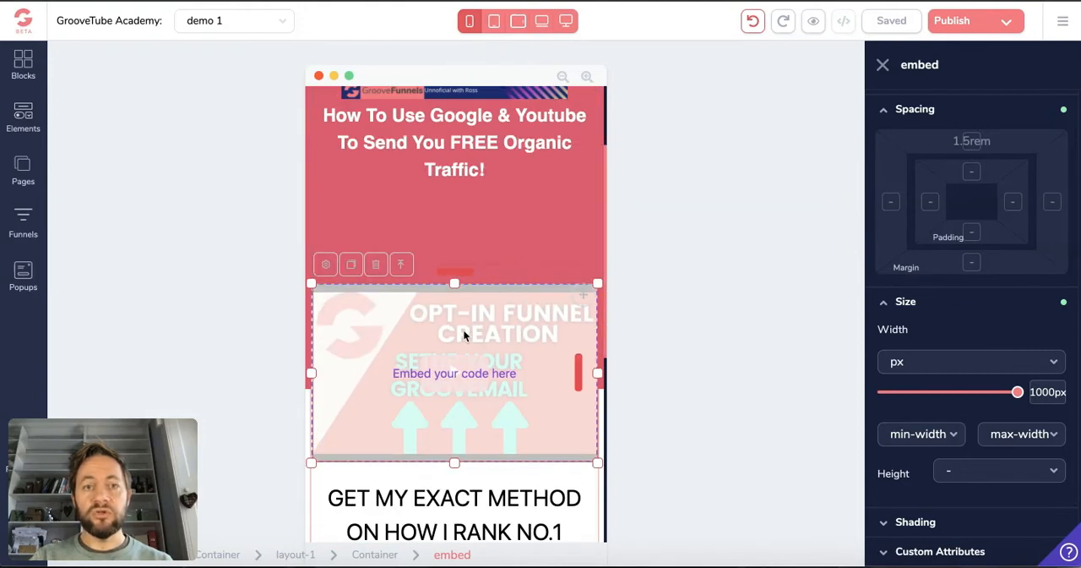
left_click(495, 21)
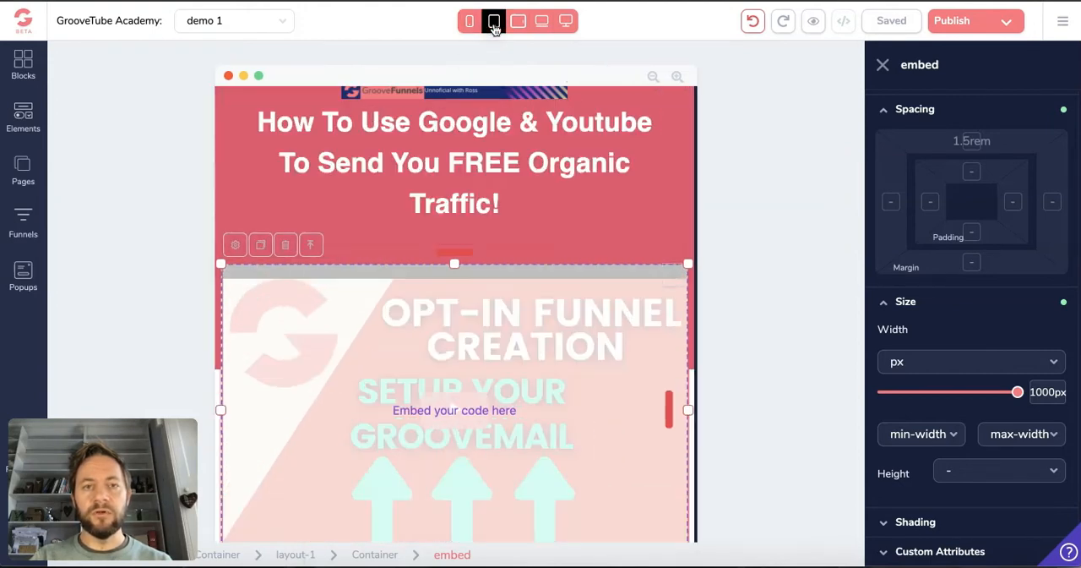
scroll(488, 223, "down", 5)
scroll(487, 223, "up", 6)
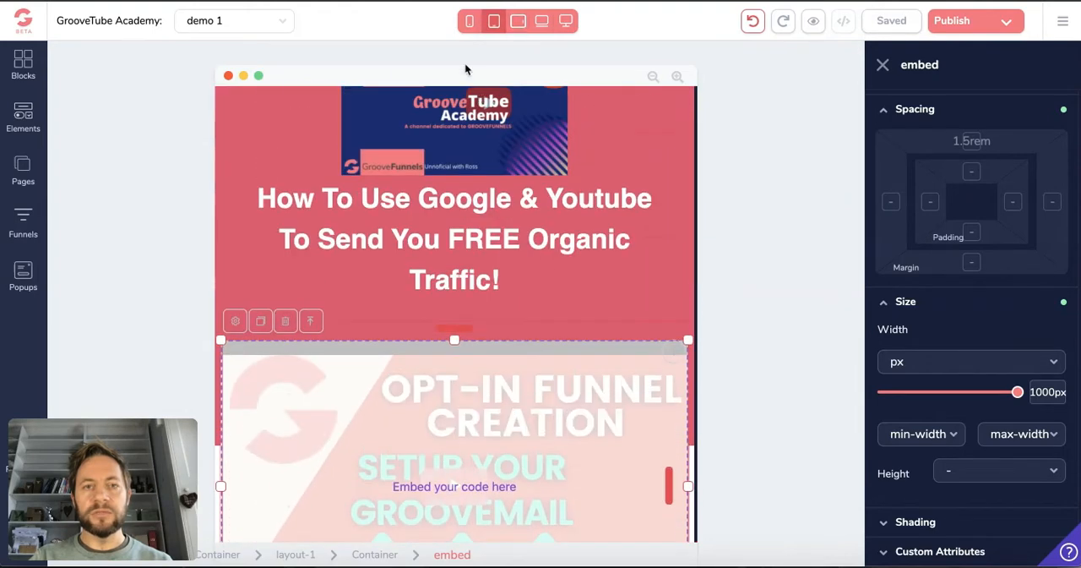
left_click(562, 24)
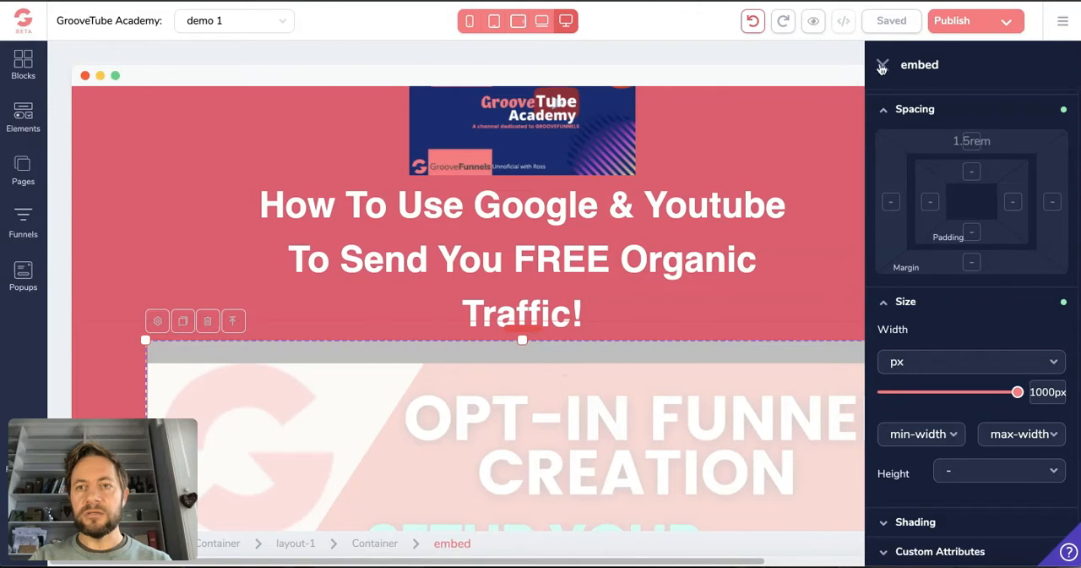
Set the video embed's width to 80% relative to parent on the desktop layout and save the page
scroll(746, 439, "down", 1)
scroll(746, 442, "down", 3)
left_click(905, 362)
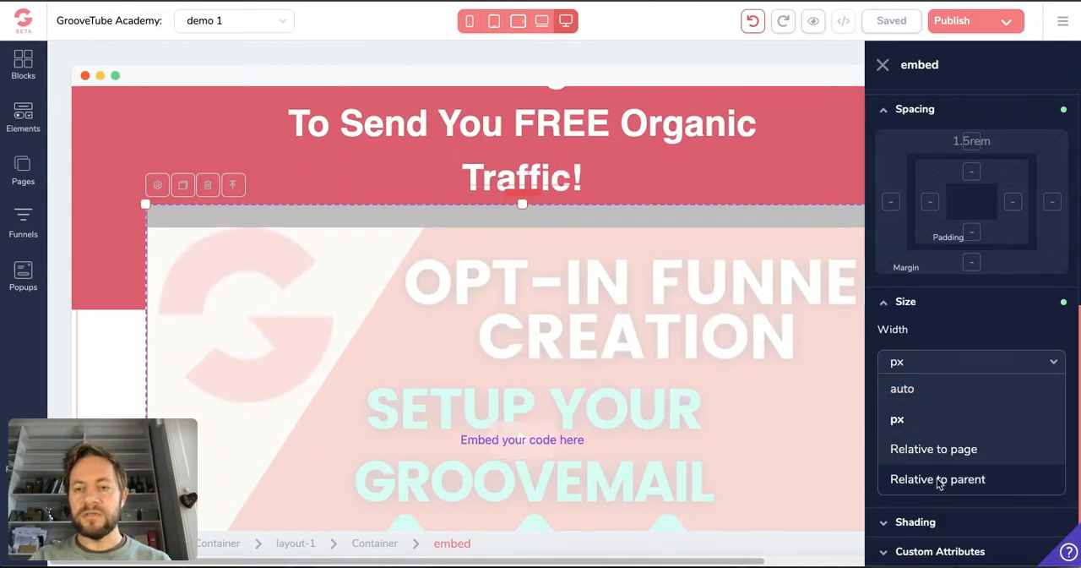
left_click(938, 479)
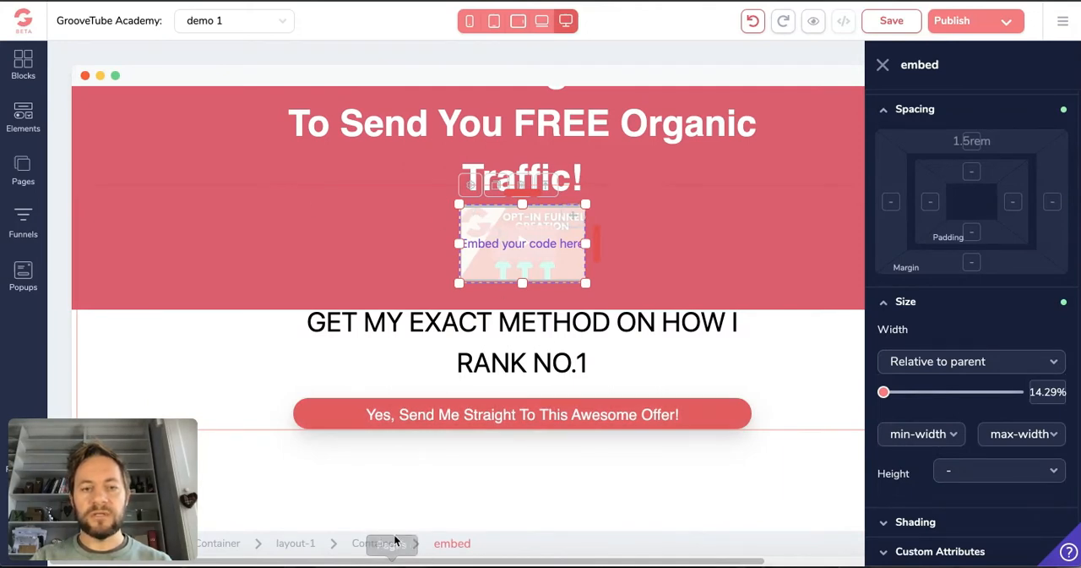
left_click_drag(882, 394, 986, 405)
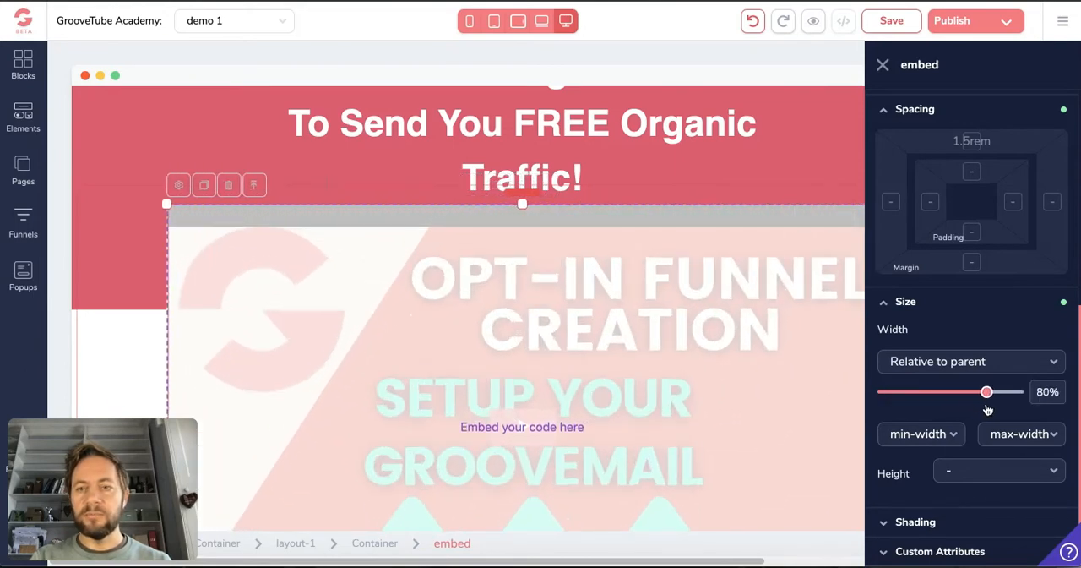
left_click(902, 20)
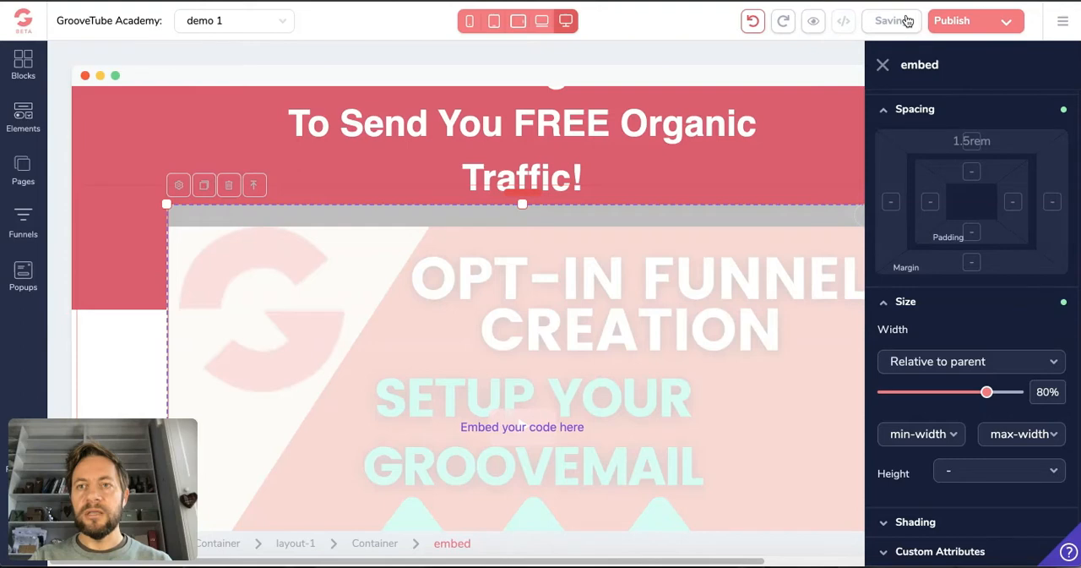
Check the video embed's fit and relative-to-parent width setting in the phone layout, and return to the desktop layout
left_click(470, 24)
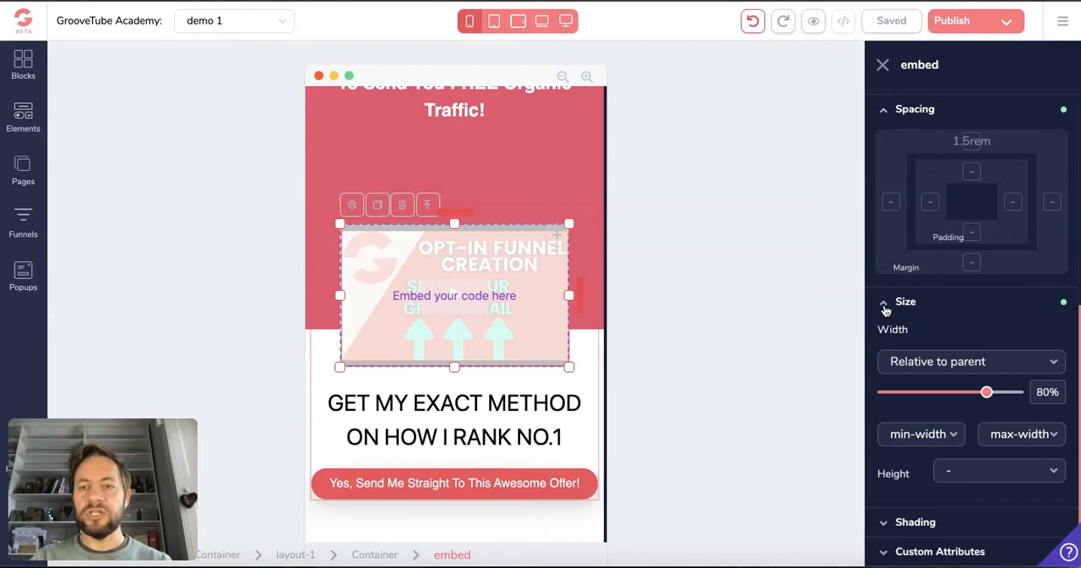
left_click(966, 370)
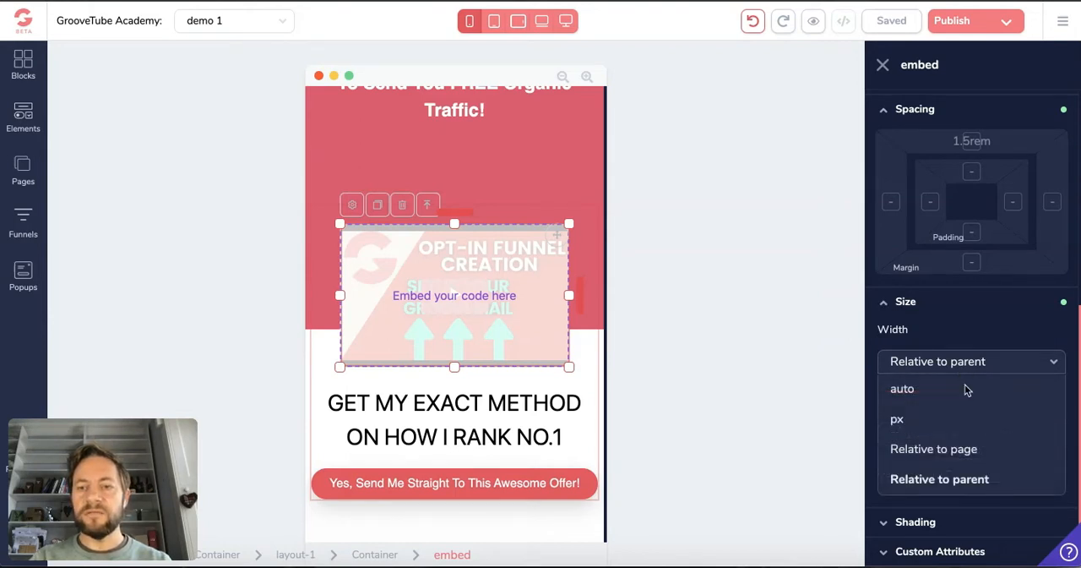
left_click(975, 361)
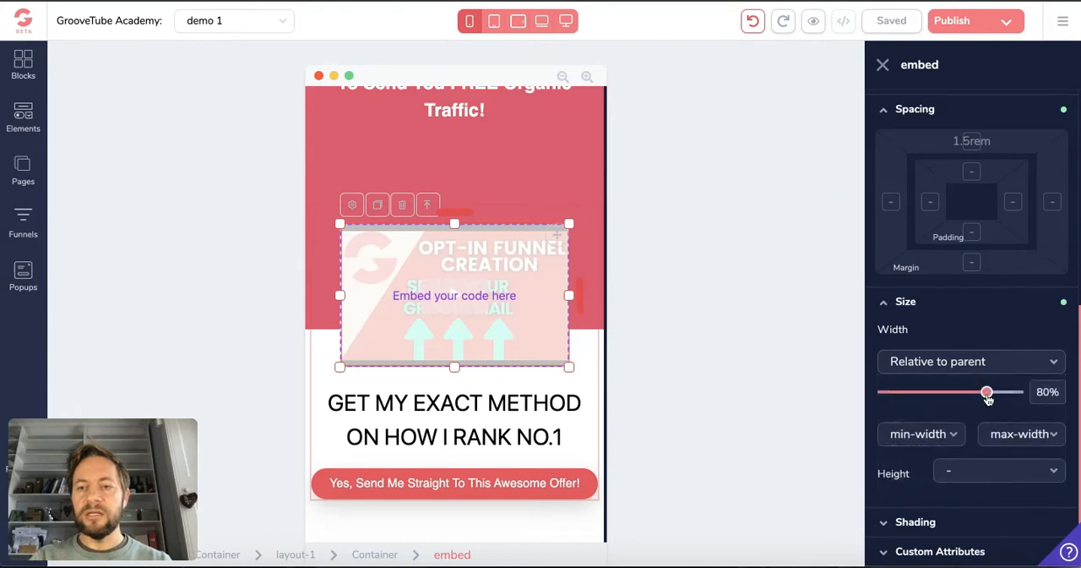
mouse_move(989, 394)
left_mouse_down()
mouse_move(998, 394)
mouse_move(987, 394)
left_mouse_up()
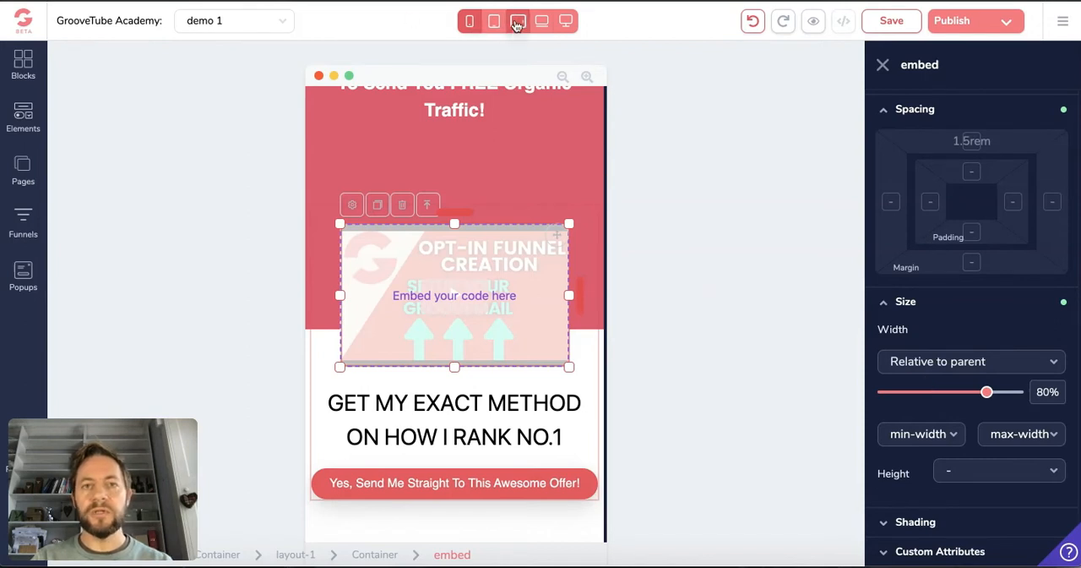
left_click(565, 22)
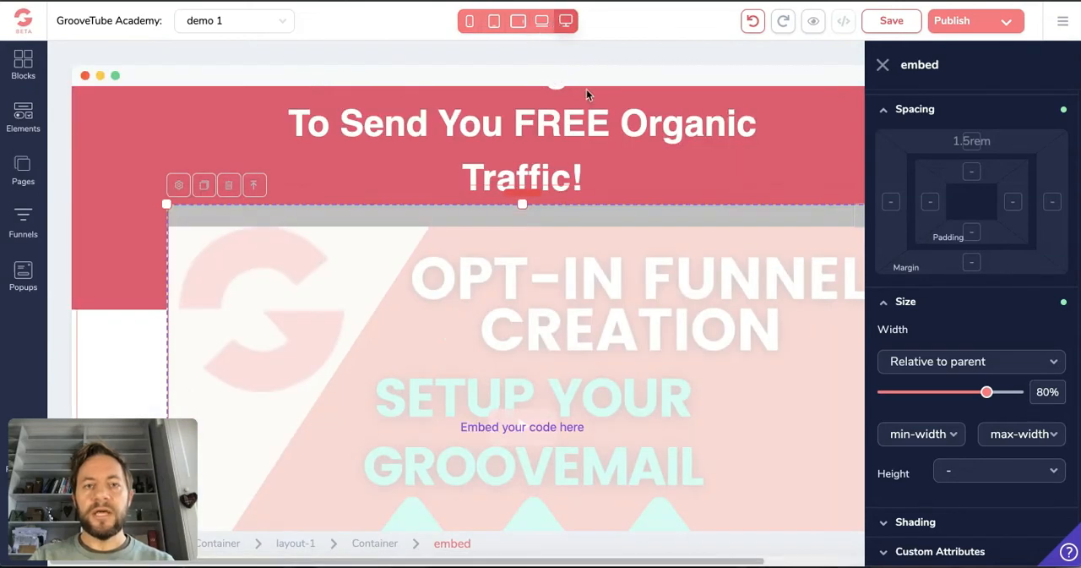
Reselect the video embed on the desktop layout and adjust its side spacing directly on the canvas, shifting it slightly to the right
left_click(885, 66)
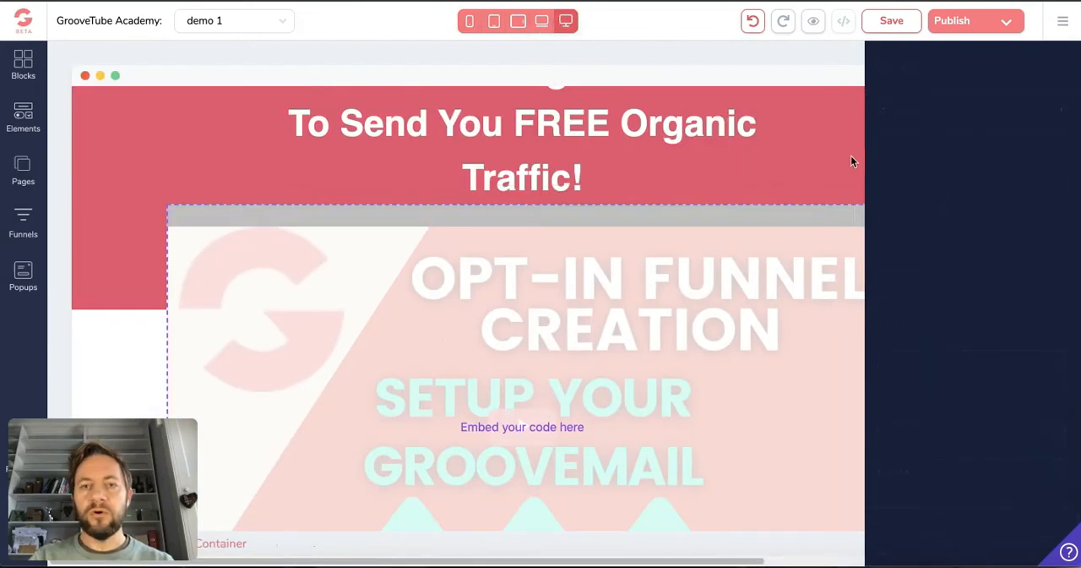
left_click(845, 226)
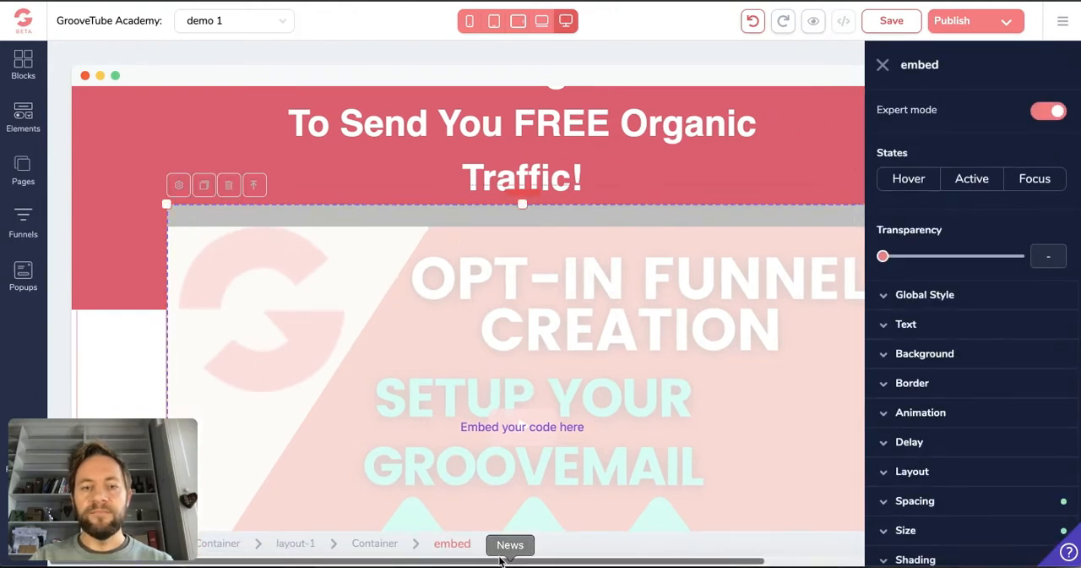
left_click_drag(502, 561, 602, 562)
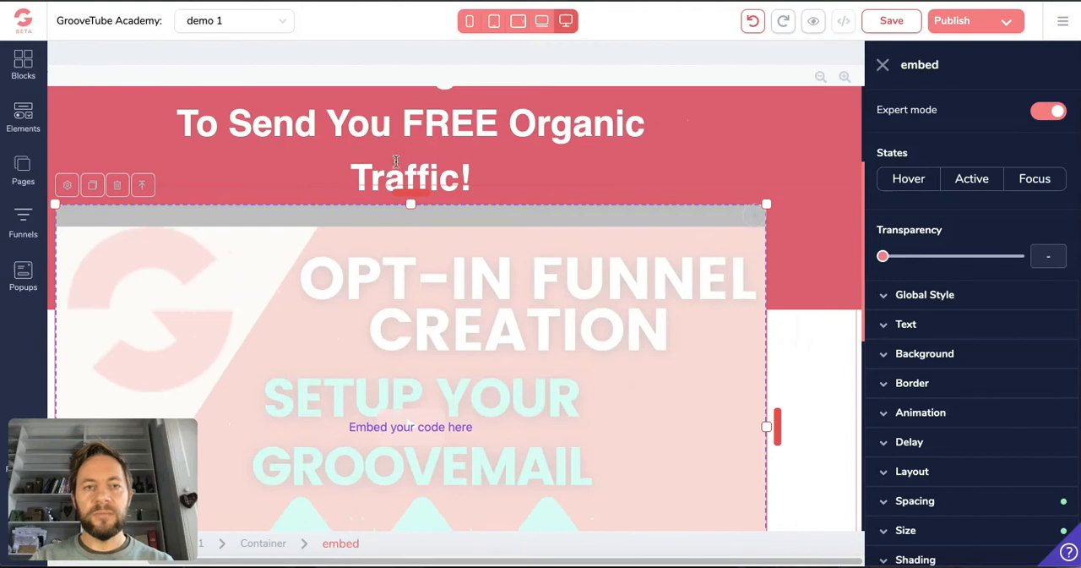
mouse_move(411, 205)
left_mouse_down()
mouse_move(410, 224)
mouse_move(412, 200)
left_mouse_up()
mouse_move(767, 204)
left_mouse_down()
mouse_move(784, 200)
mouse_move(751, 221)
mouse_move(764, 205)
left_mouse_up()
left_click_drag(775, 428, 810, 426)
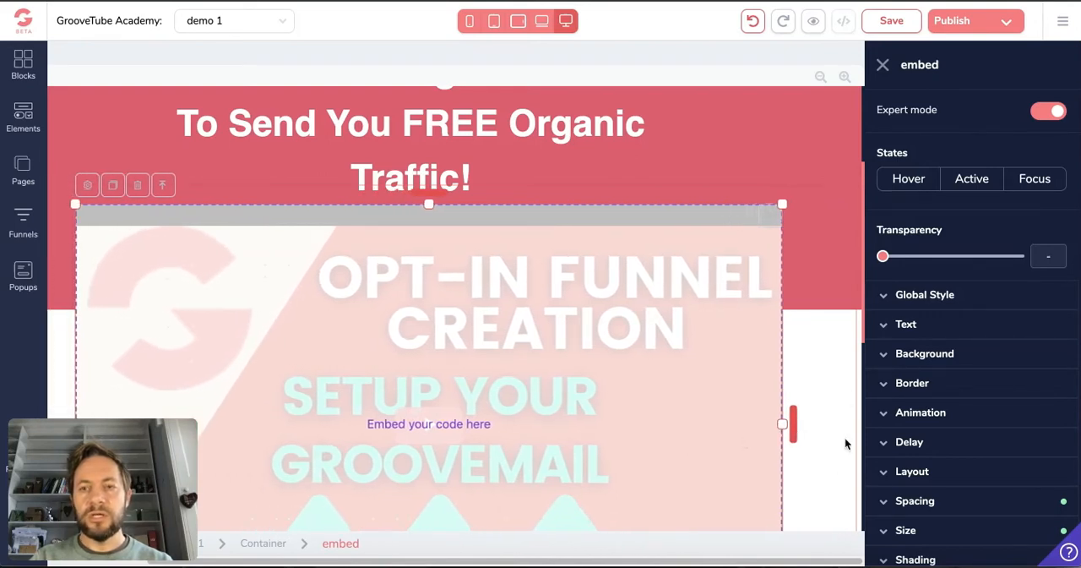
Stretch the video embed sideways on the desktop canvas to nearly the full page width and save the page
left_click_drag(606, 560, 651, 556)
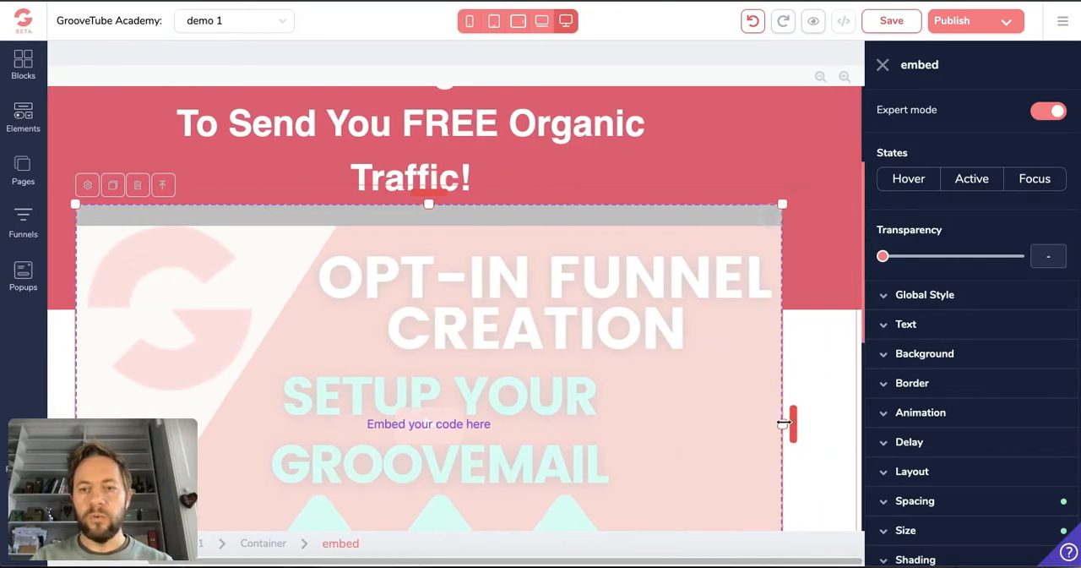
left_click_drag(783, 424, 1003, 468)
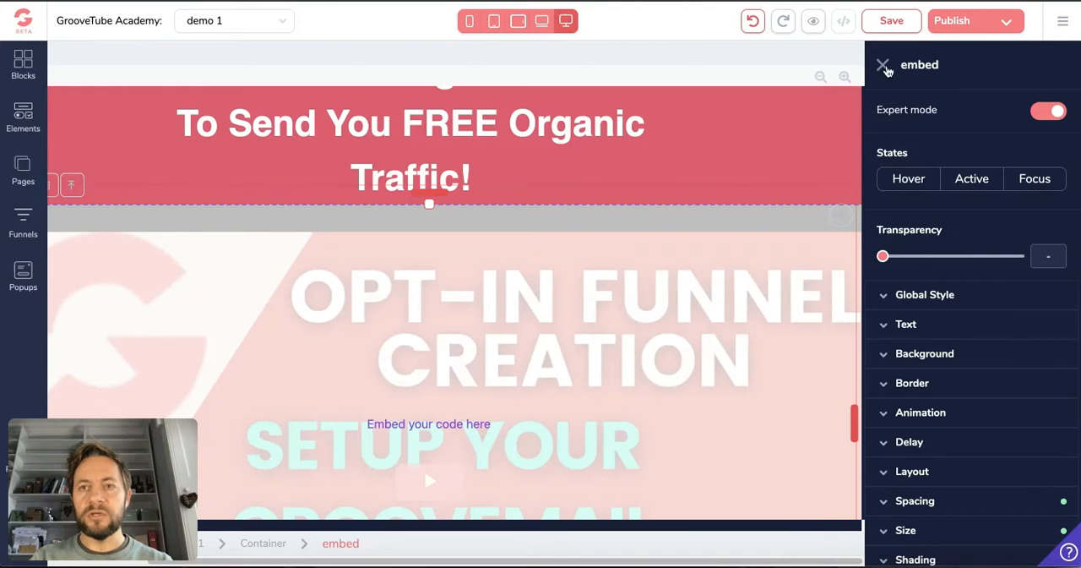
left_click(882, 66)
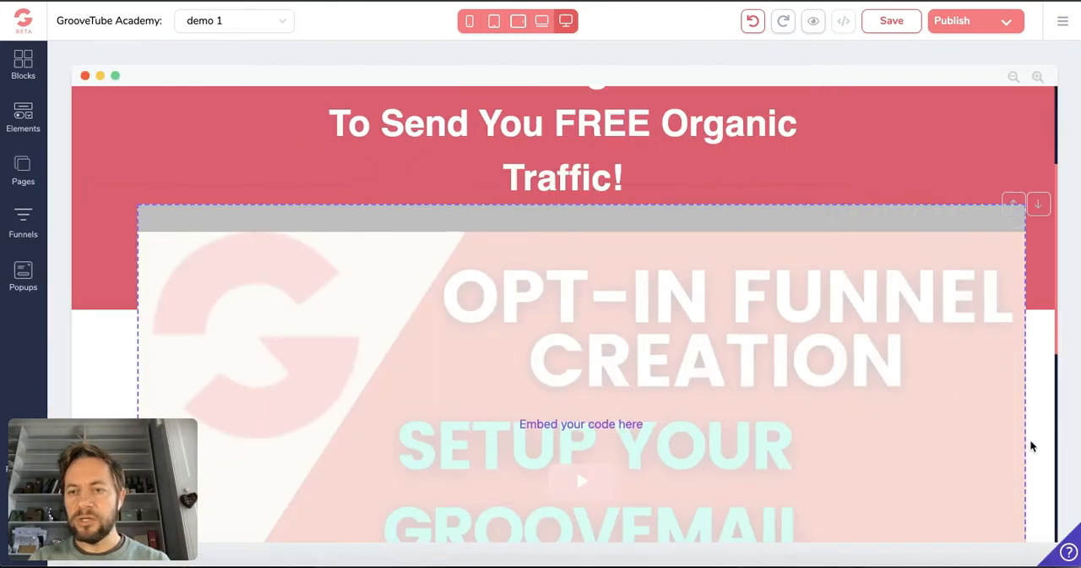
left_click(1008, 450)
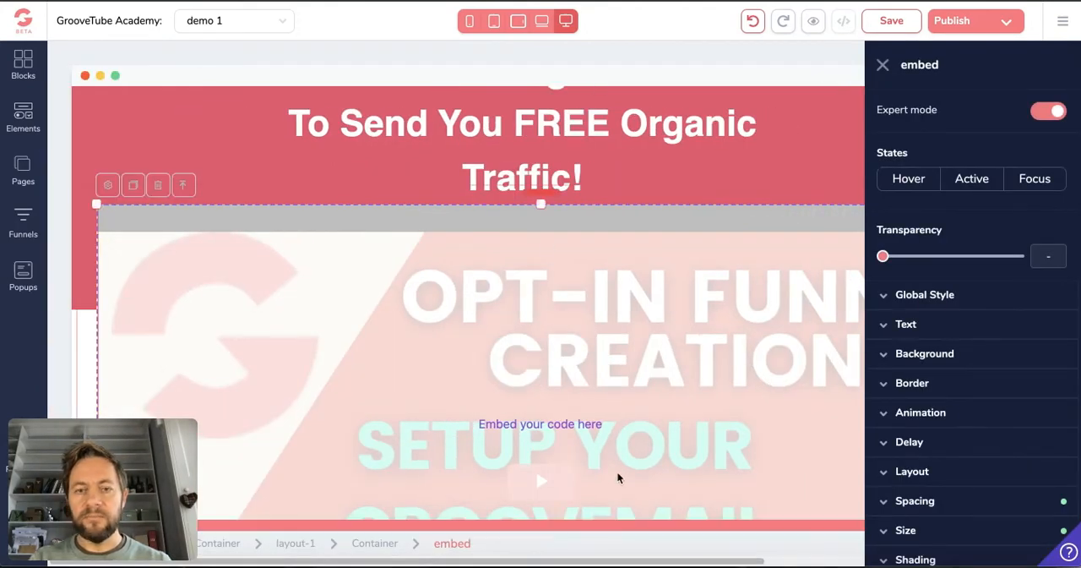
left_click_drag(708, 560, 842, 490)
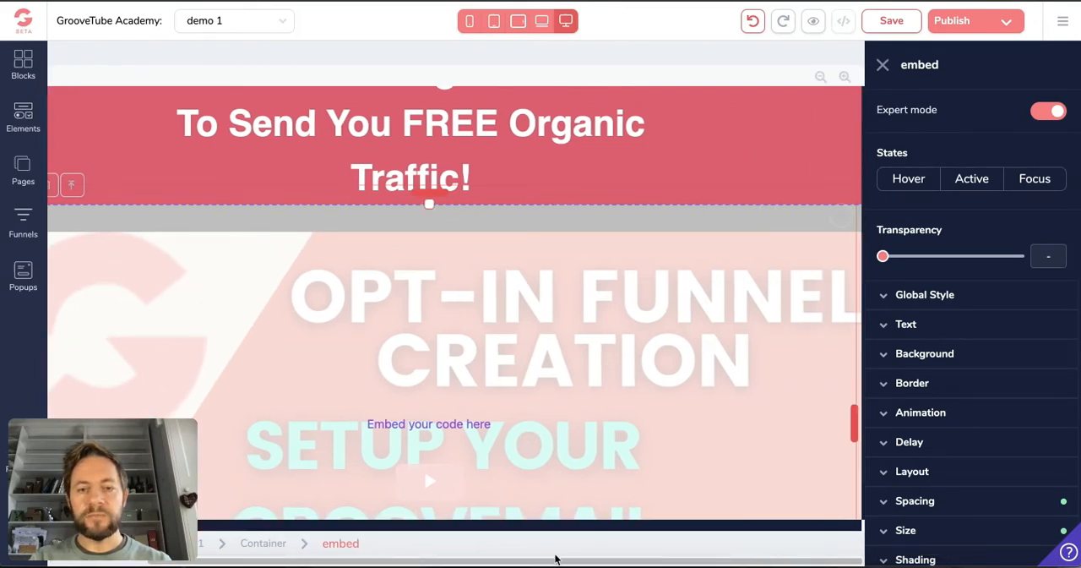
left_click_drag(566, 561, 292, 469)
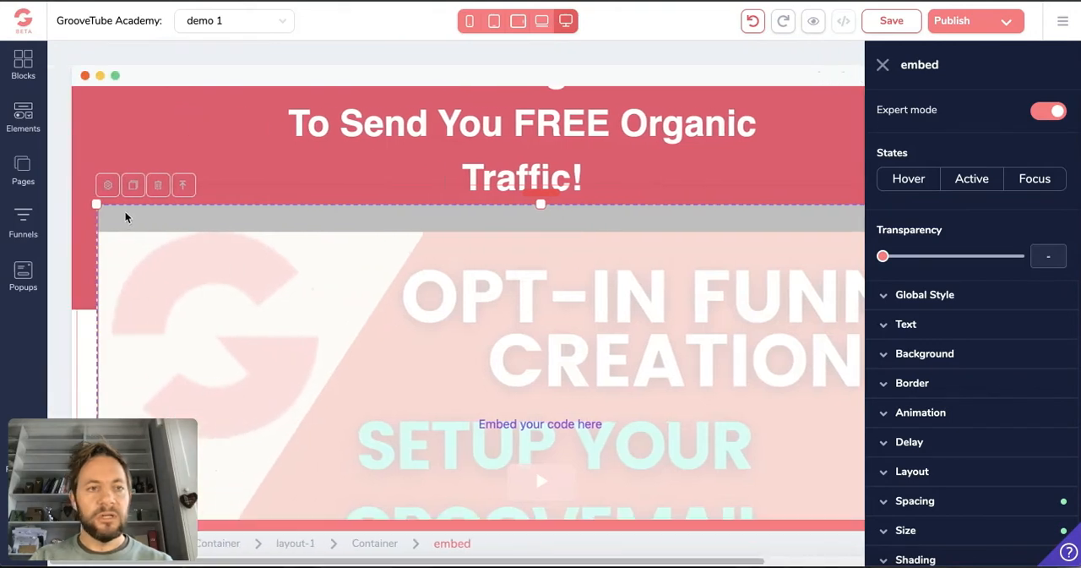
left_click_drag(99, 205, 1, 207)
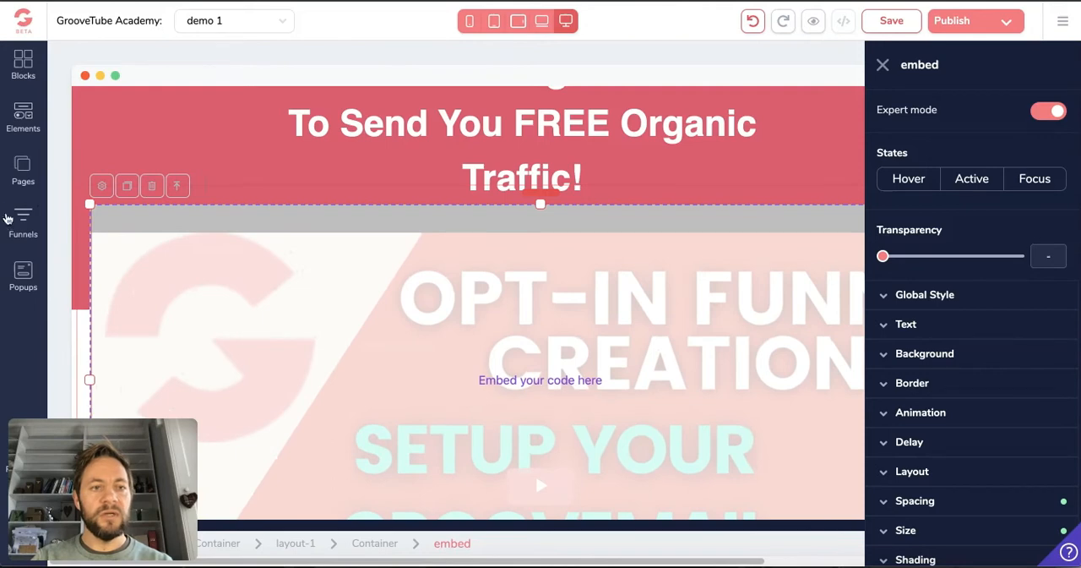
left_click(885, 22)
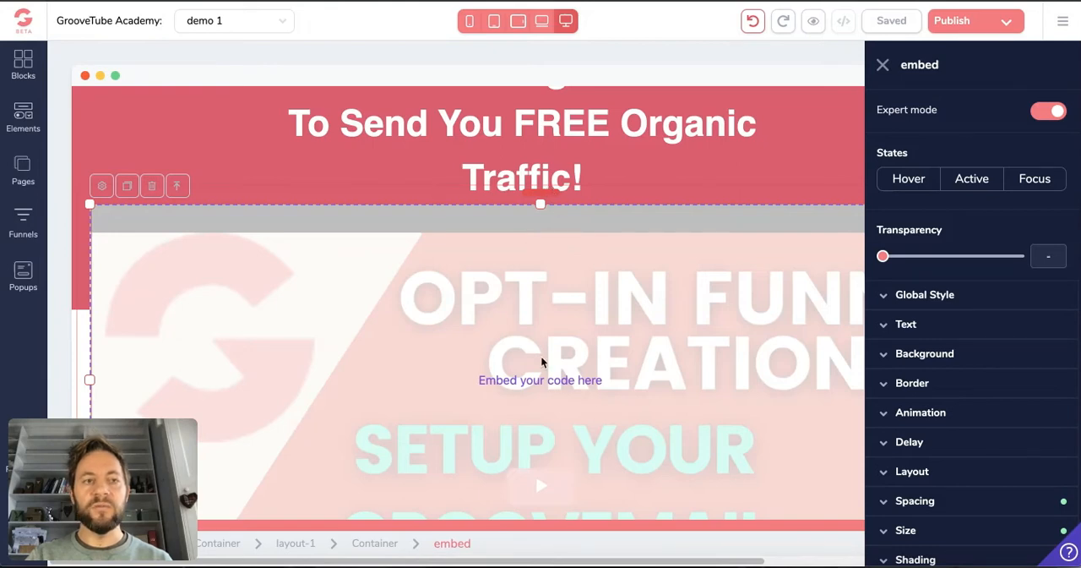
Check how the manually widened video embed fits in the phone layout, and return to the desktop layout
left_click(469, 23)
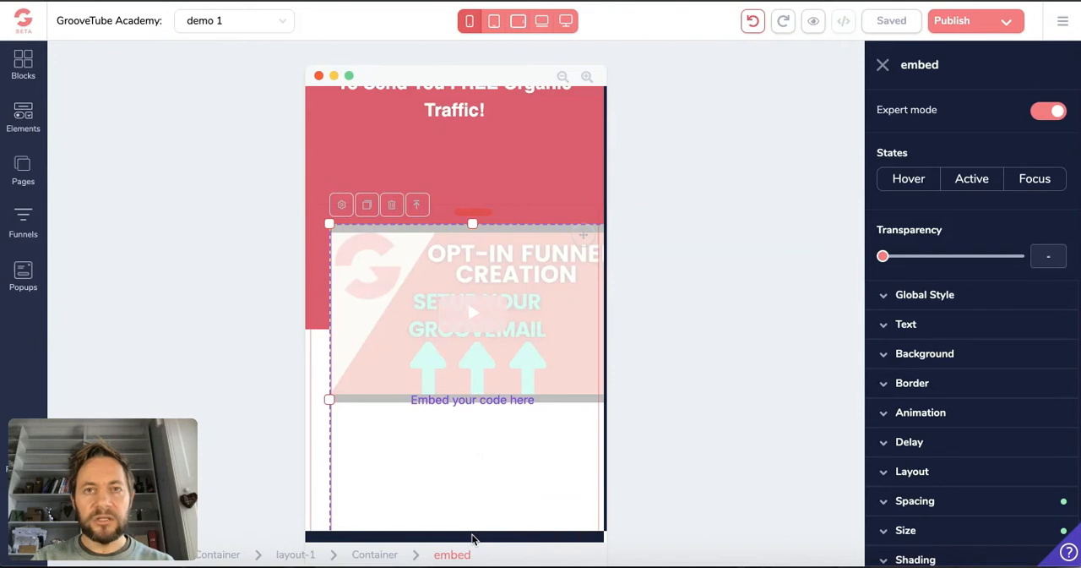
mouse_move(472, 538)
left_mouse_down()
mouse_move(524, 537)
mouse_move(415, 541)
mouse_move(504, 540)
mouse_move(471, 536)
mouse_move(510, 548)
mouse_move(490, 542)
left_mouse_up()
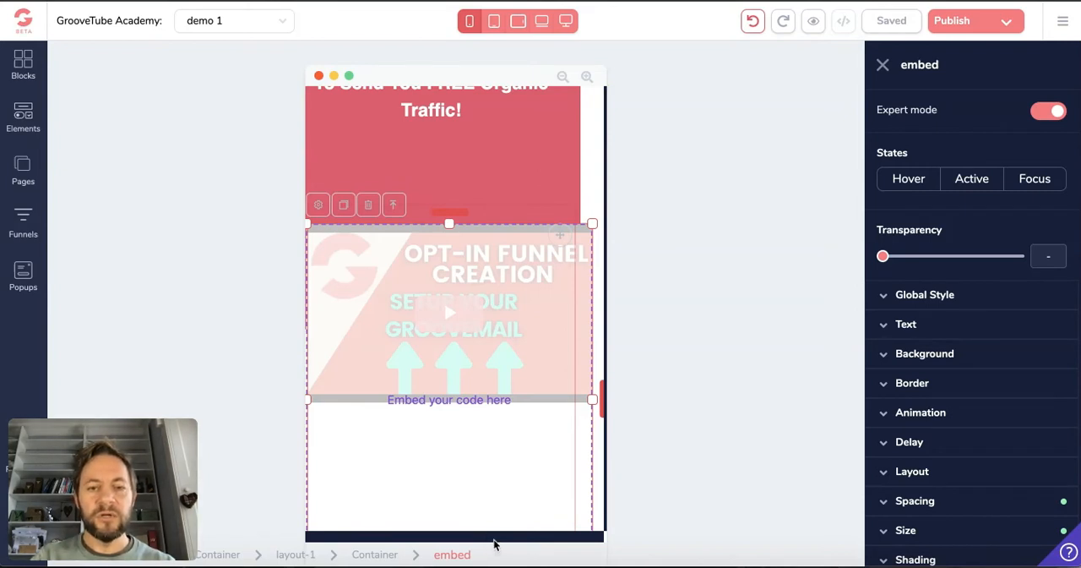
left_click_drag(494, 540, 435, 542)
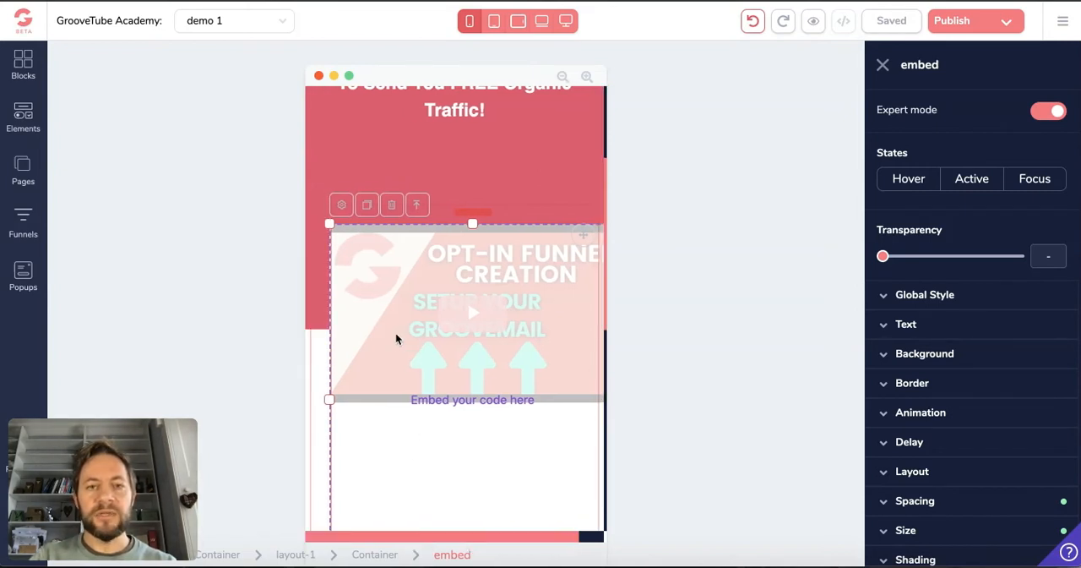
left_click(566, 20)
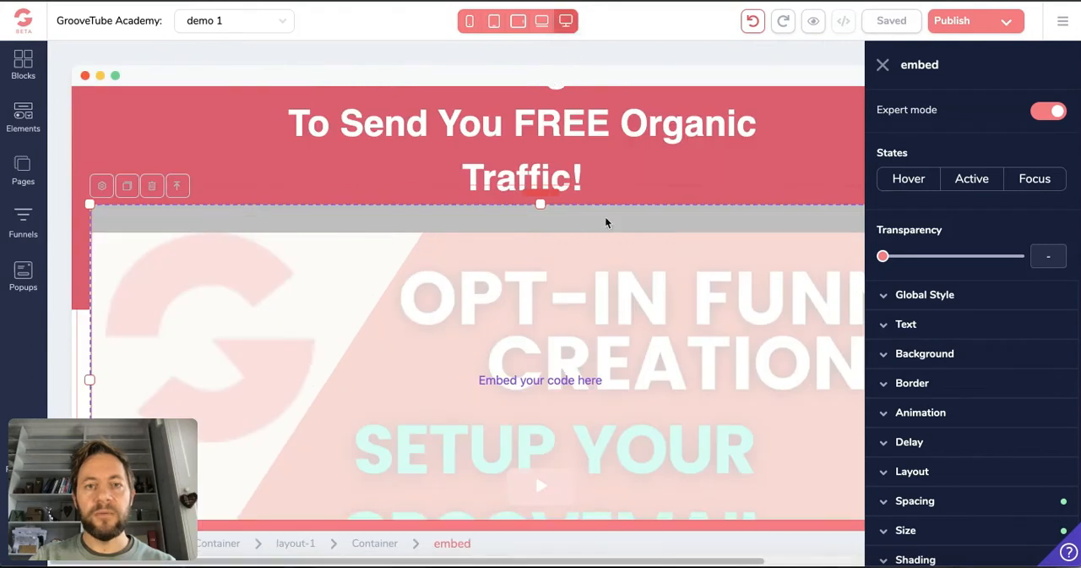
Add a small gap between the headline and the video embed by increasing the embed's top spacing, and save the page
left_click_drag(541, 202, 504, 270)
left_click_drag(470, 563, 599, 564)
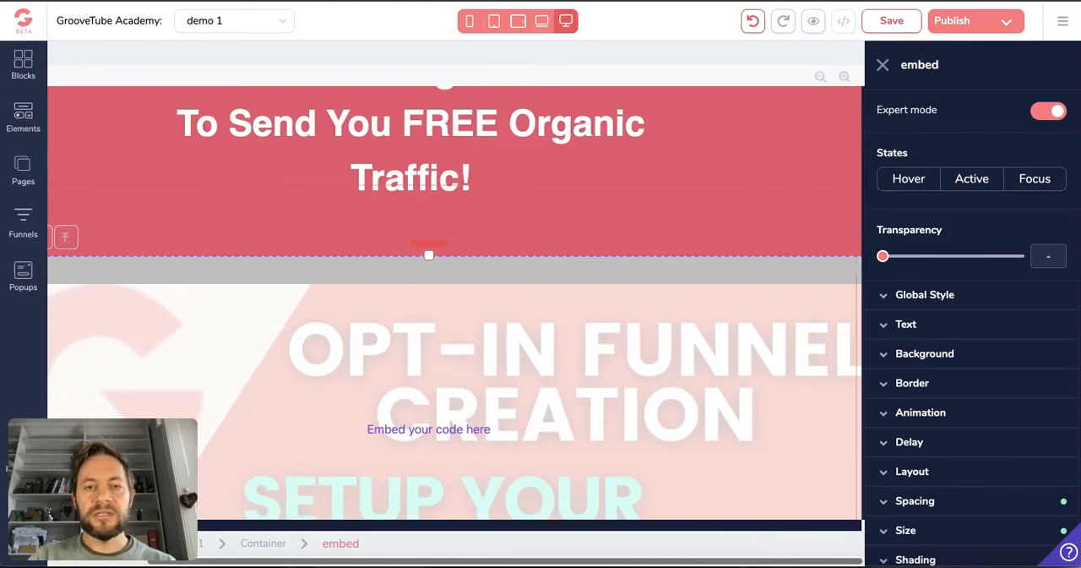
left_click(883, 65)
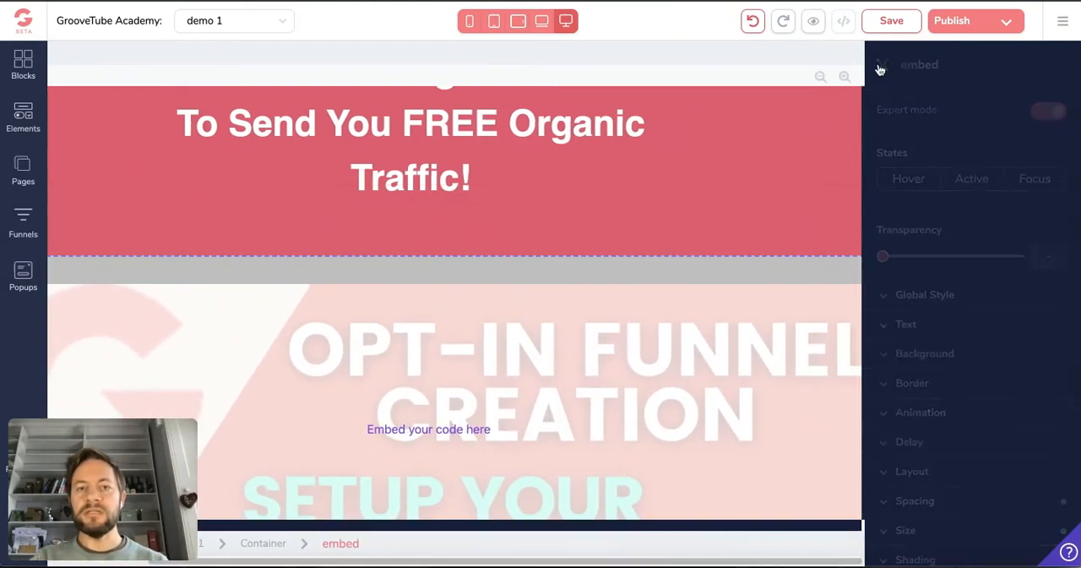
left_click(601, 283)
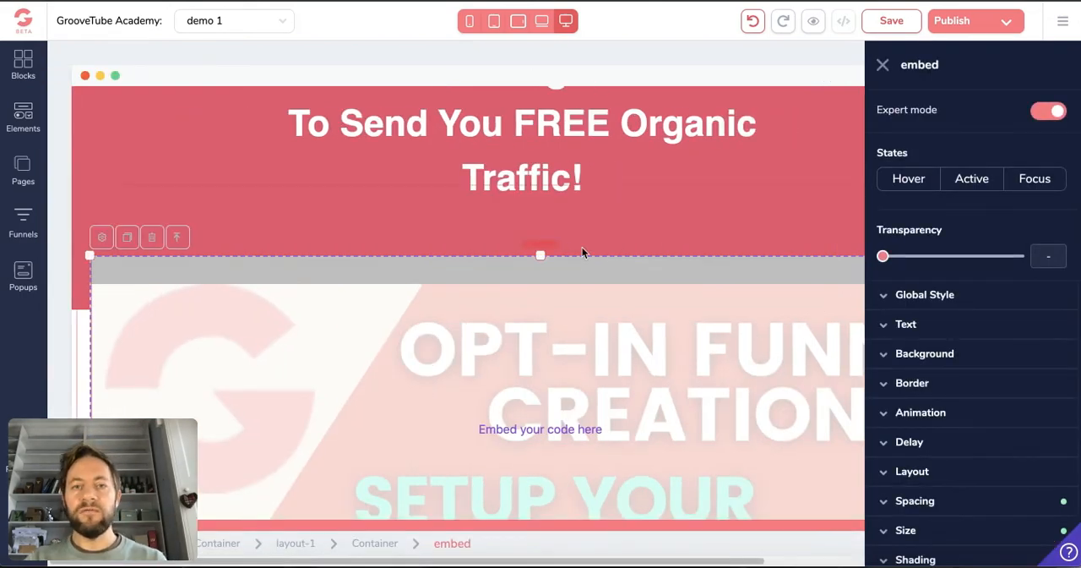
left_click_drag(550, 244, 554, 226)
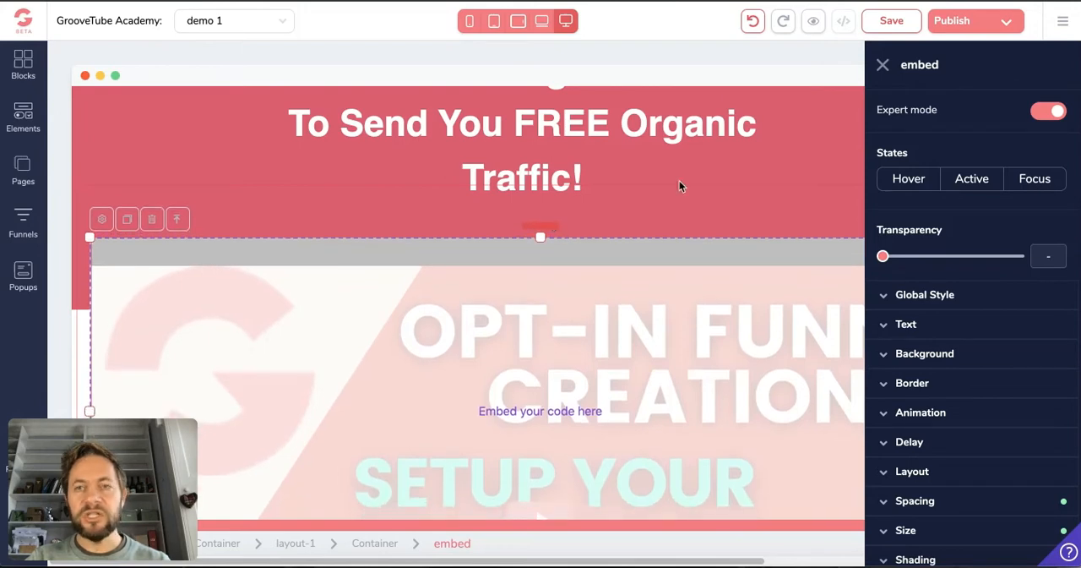
left_click(878, 25)
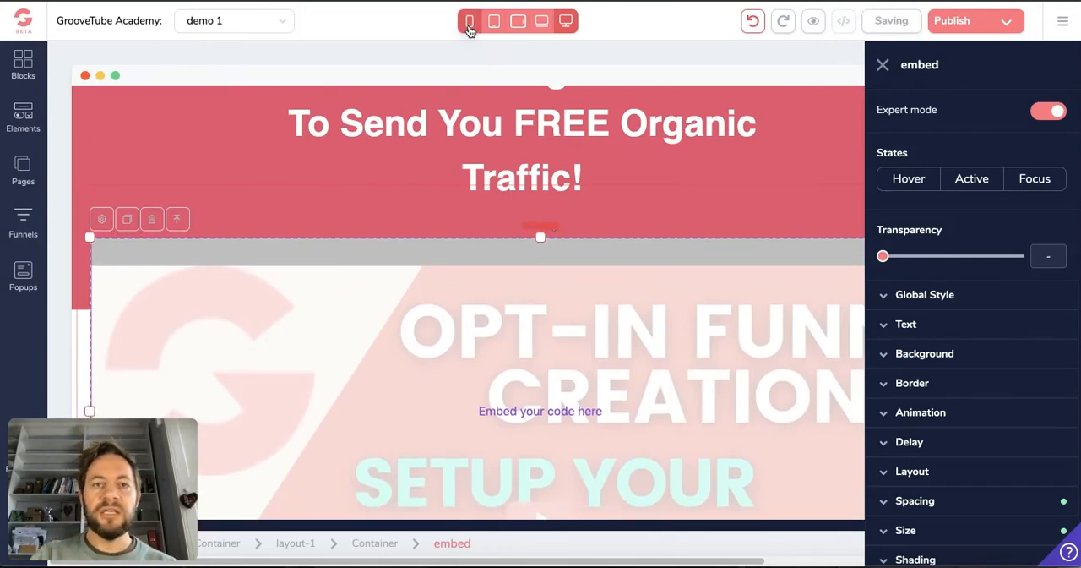
Check the lowered video embed in the phone layout and across the full desktop page
left_click(470, 22)
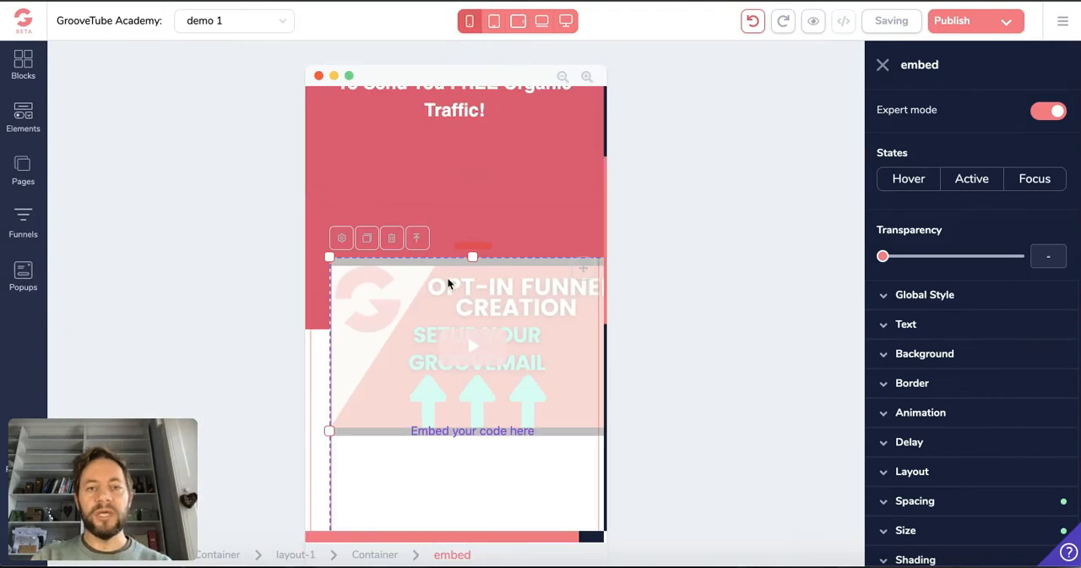
left_click(566, 21)
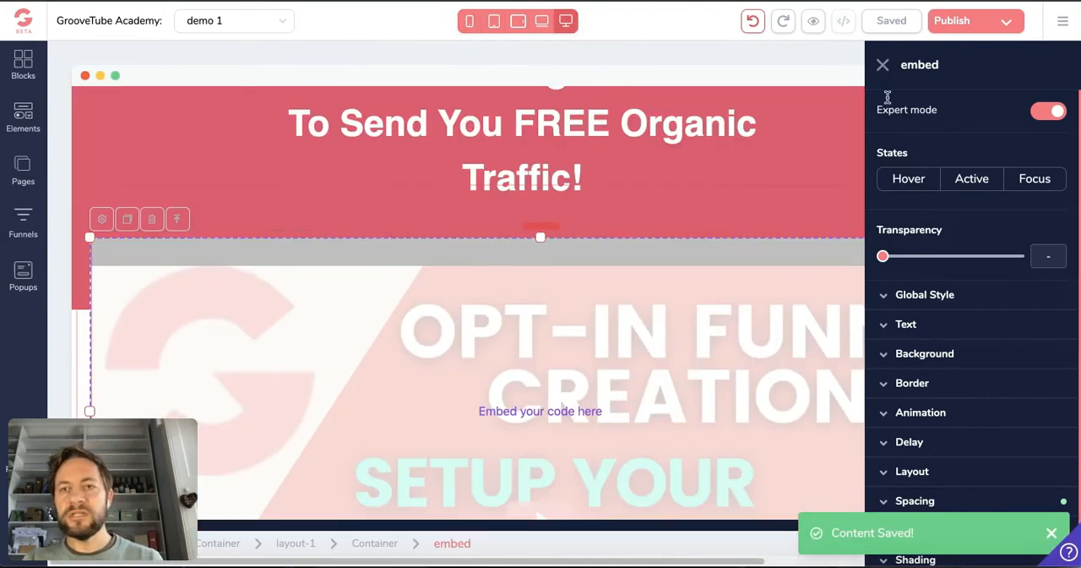
left_click(883, 66)
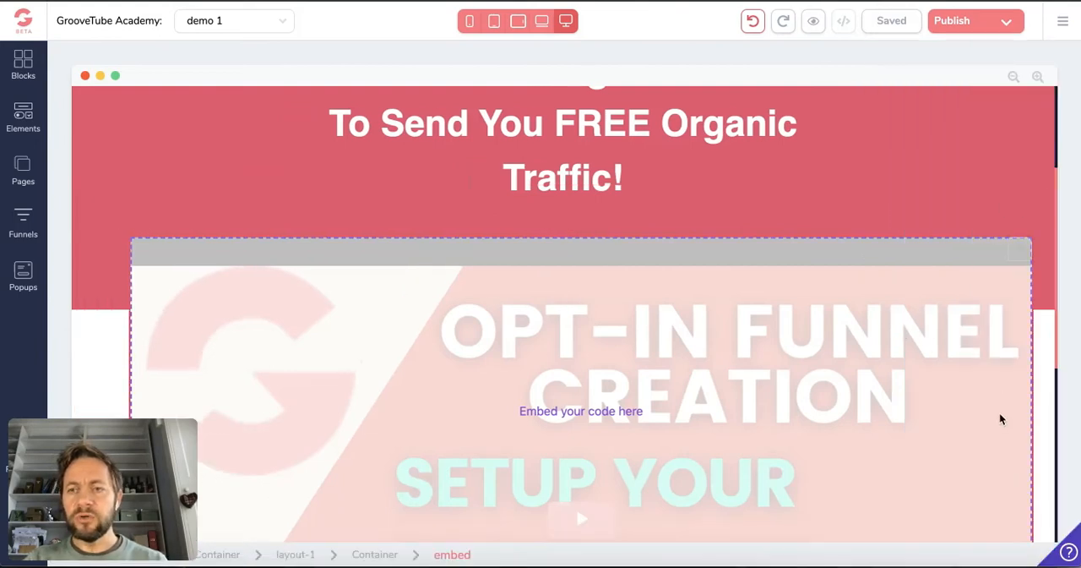
Shrink the video embed from its upper corners on the desktop canvas, and extend its lower edge to enclose the whole video
left_click(1002, 415)
left_click_drag(90, 236, 213, 335)
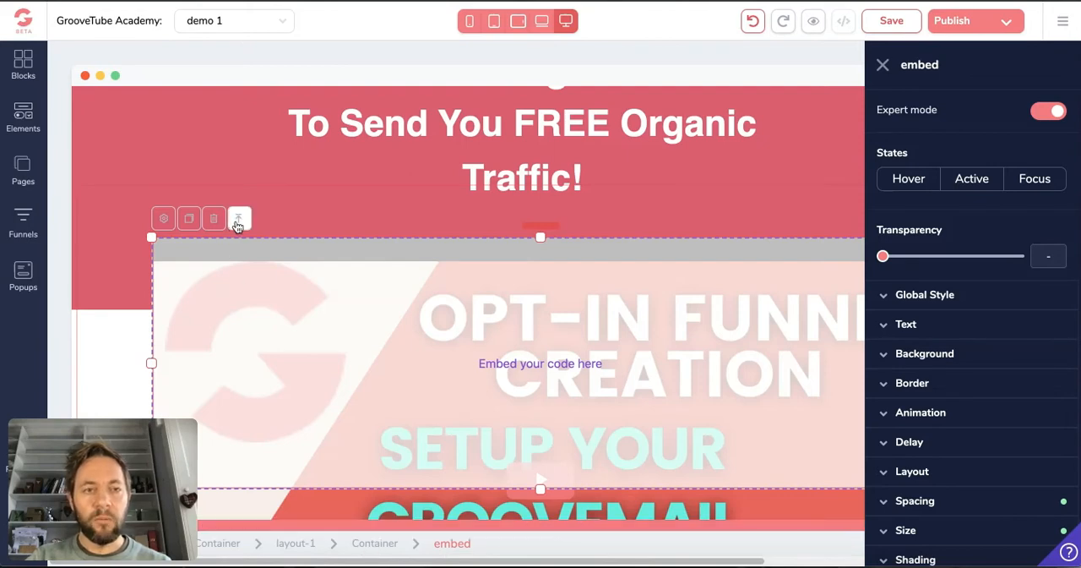
left_click(377, 543)
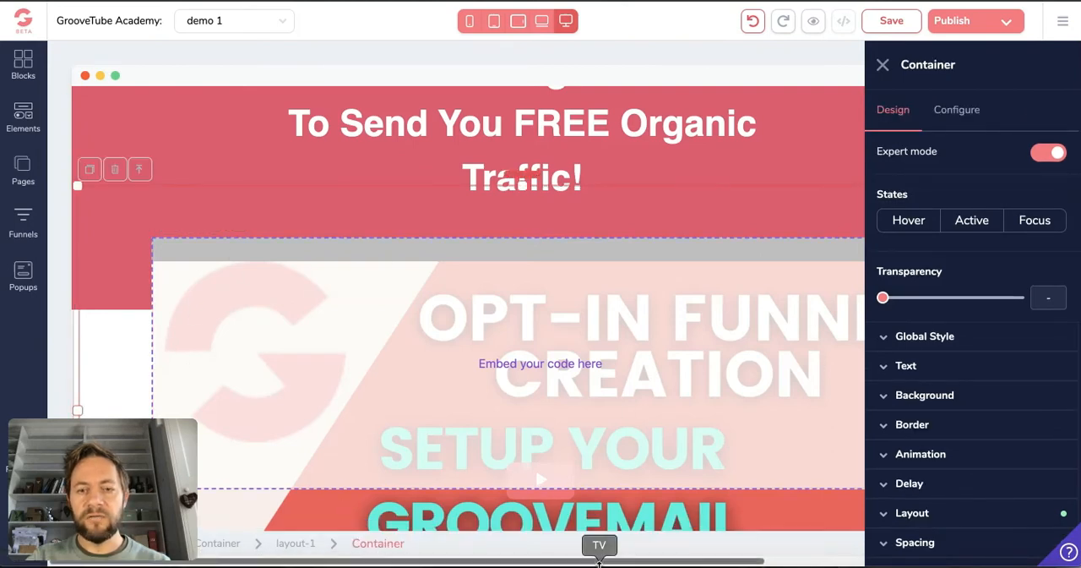
left_click_drag(600, 560, 719, 560)
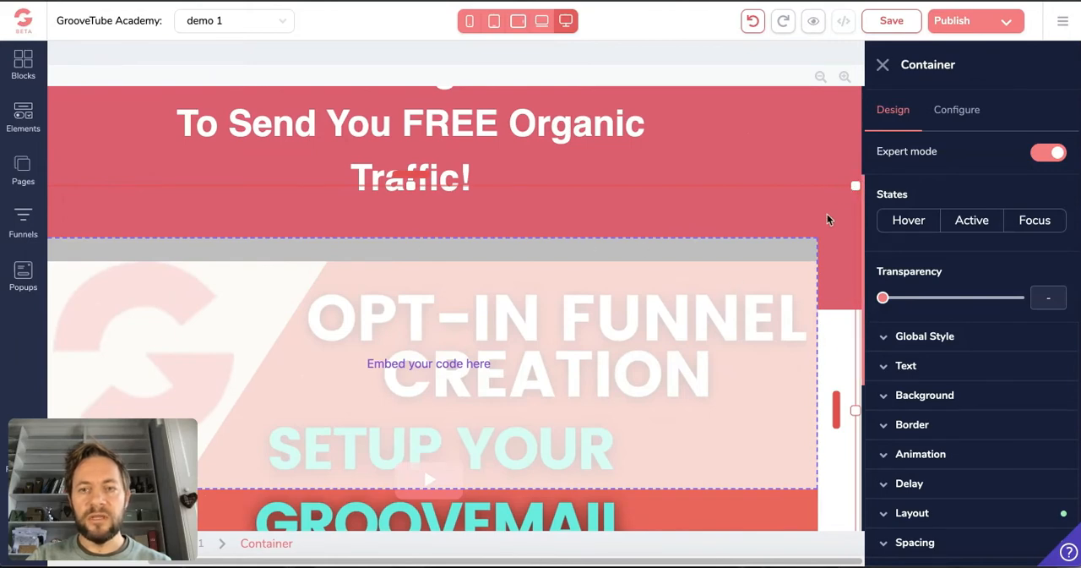
left_click(779, 319)
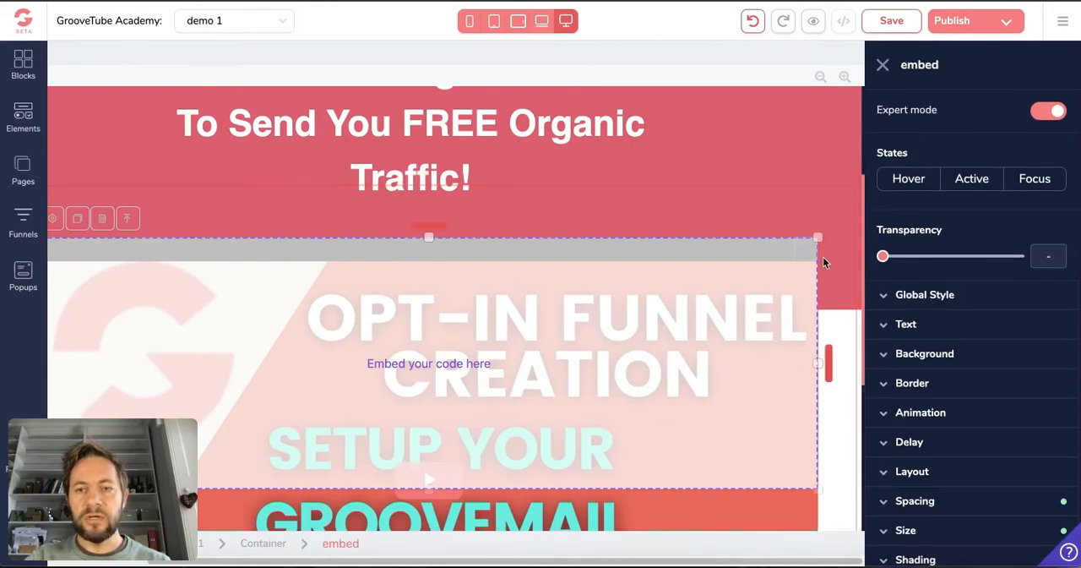
left_click_drag(815, 239, 629, 391)
scroll(630, 391, "down", 3)
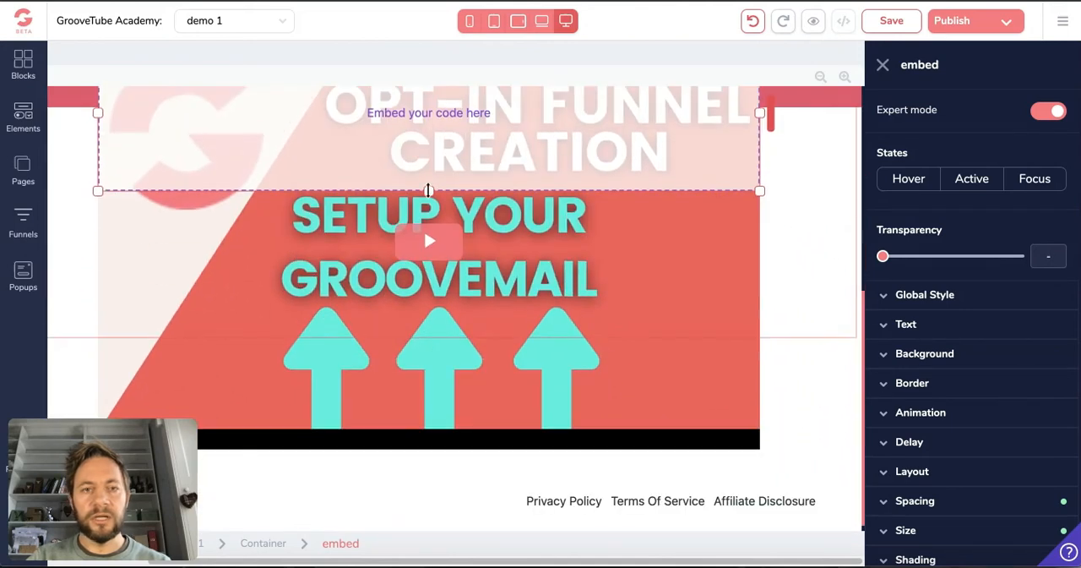
left_click_drag(429, 187, 433, 449)
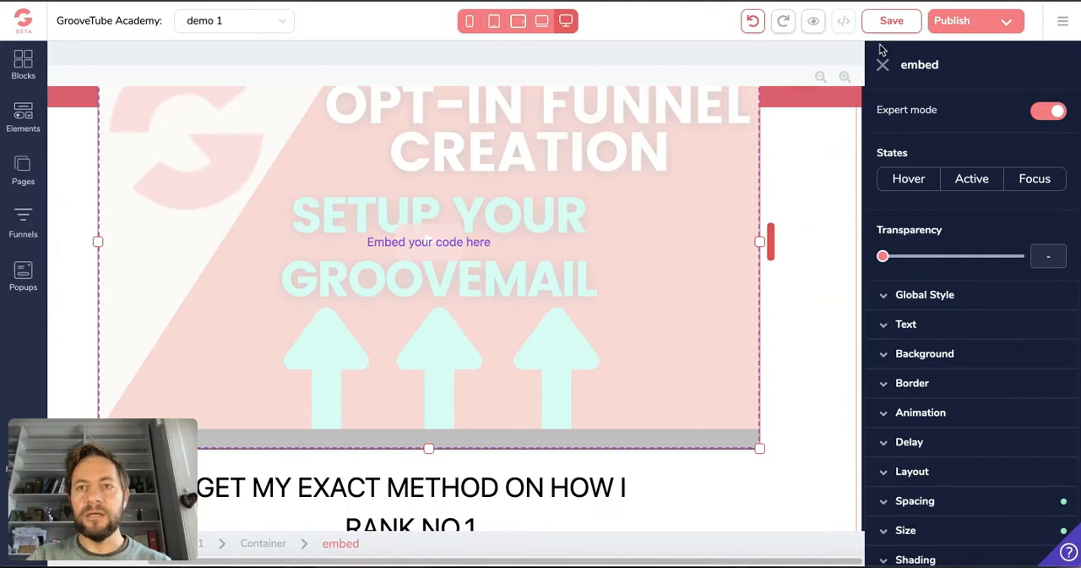
Save the page, compare the video embed in the phone and desktop layouts, and return to desktop
left_click(891, 20)
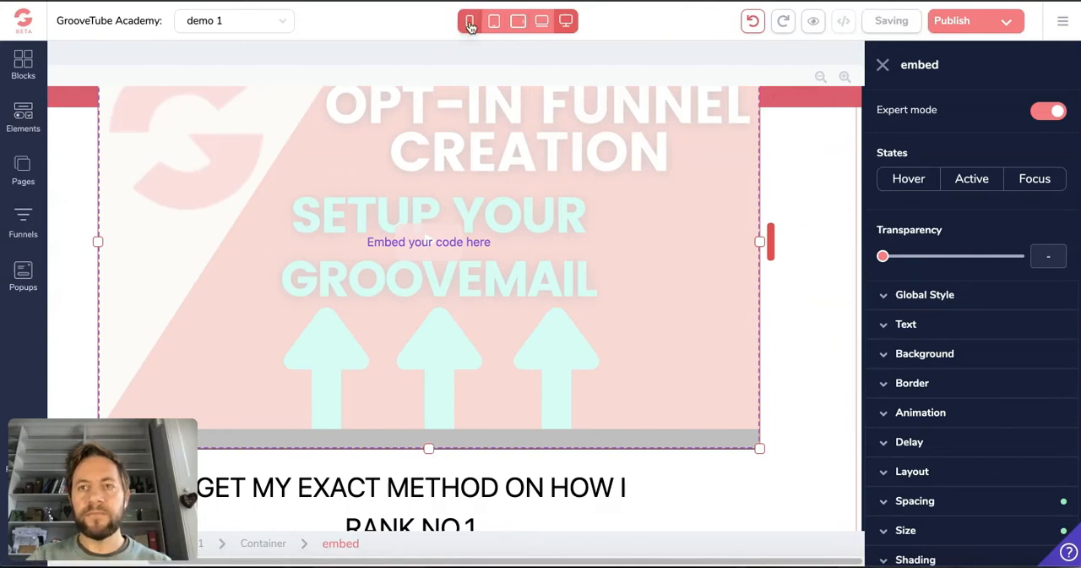
left_click(470, 22)
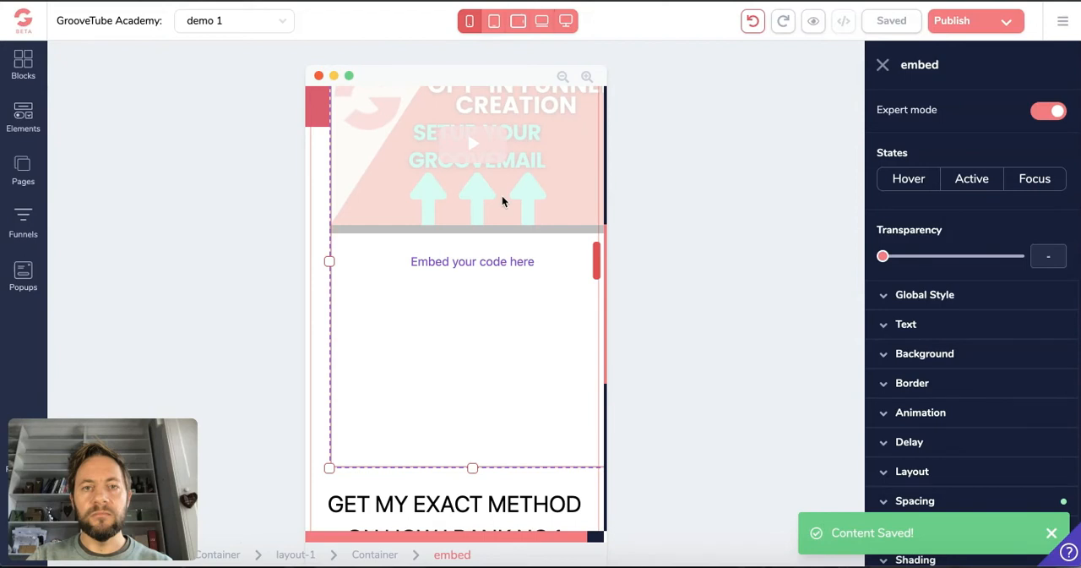
left_click(566, 21)
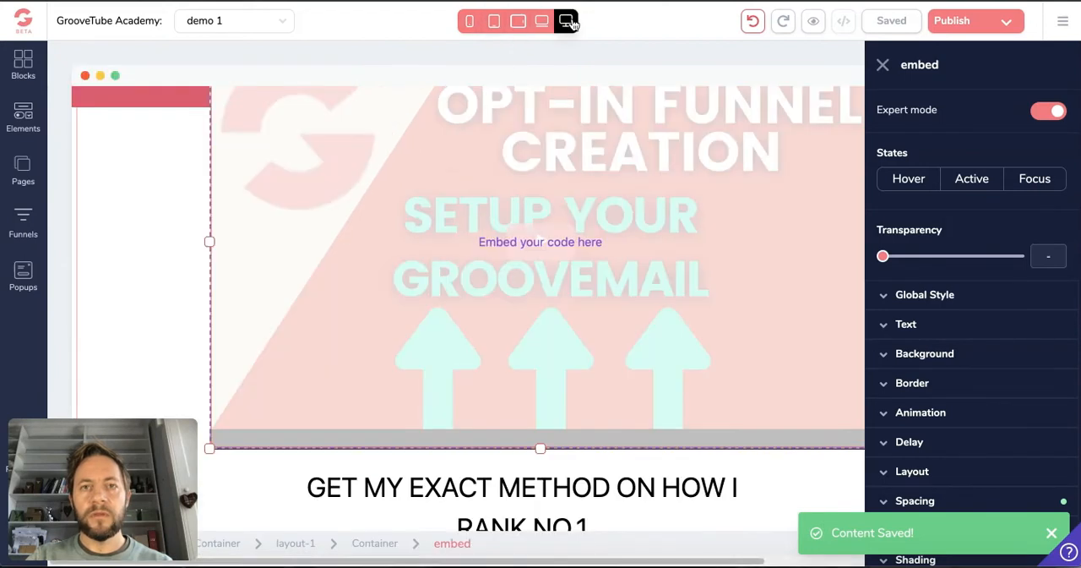
left_click(469, 25)
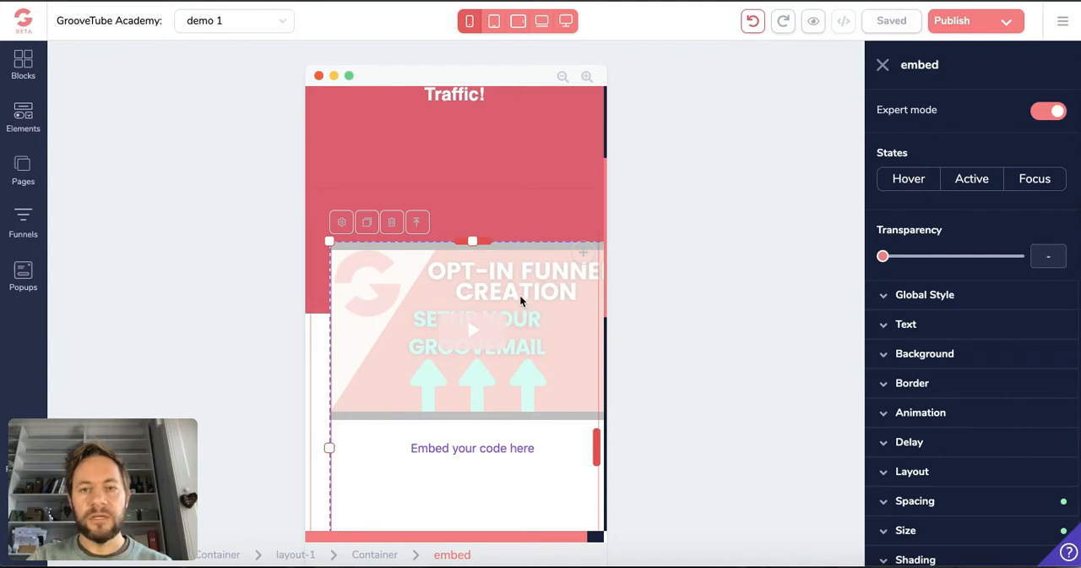
left_click(566, 21)
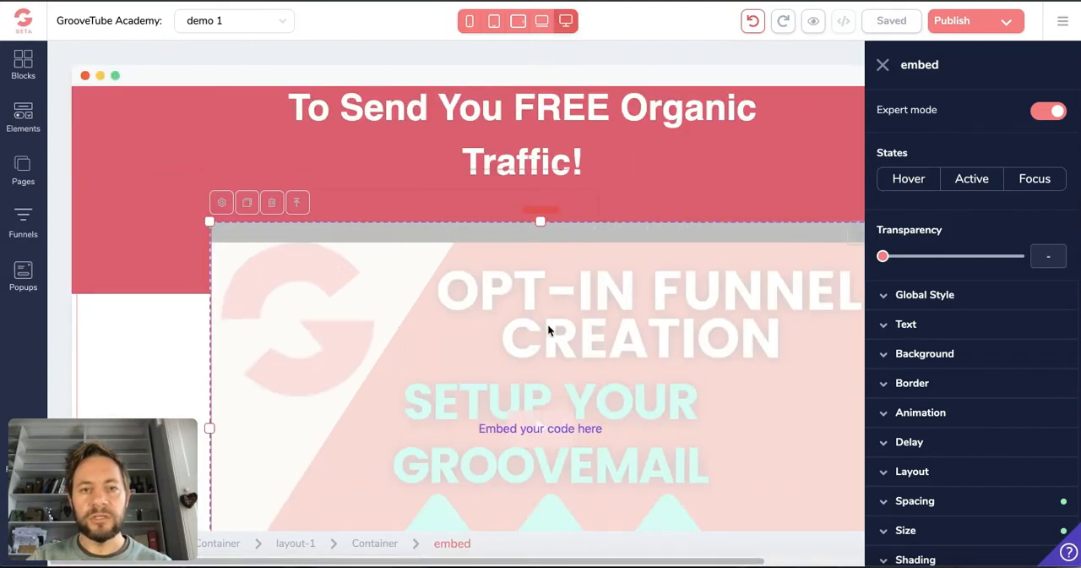
Set the video embed's width relative to parent at 83.33333% in the desktop layout, and save the page
left_click(951, 529)
scroll(949, 461, "down", 5)
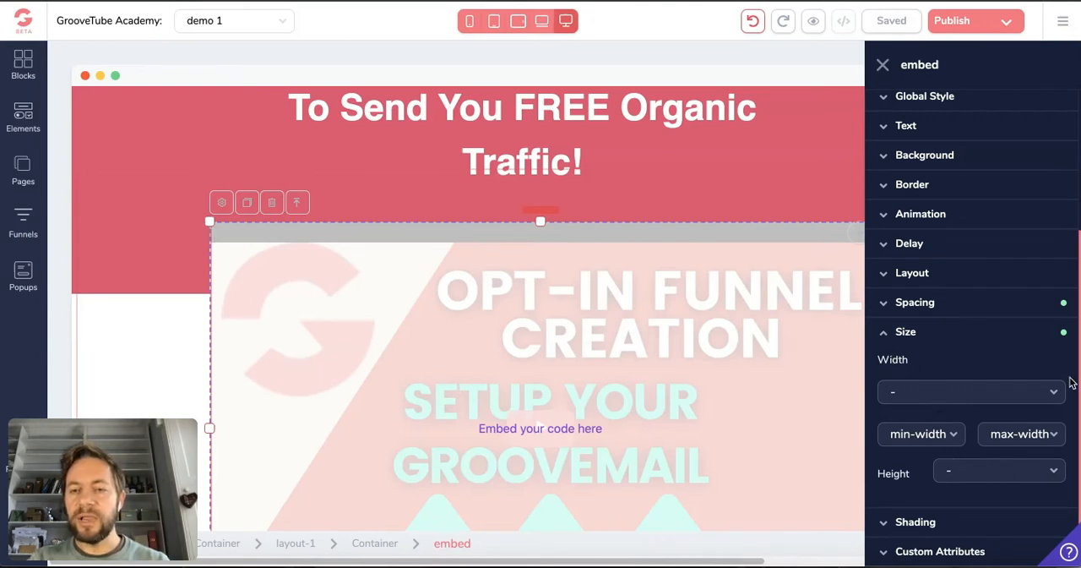
left_click(947, 401)
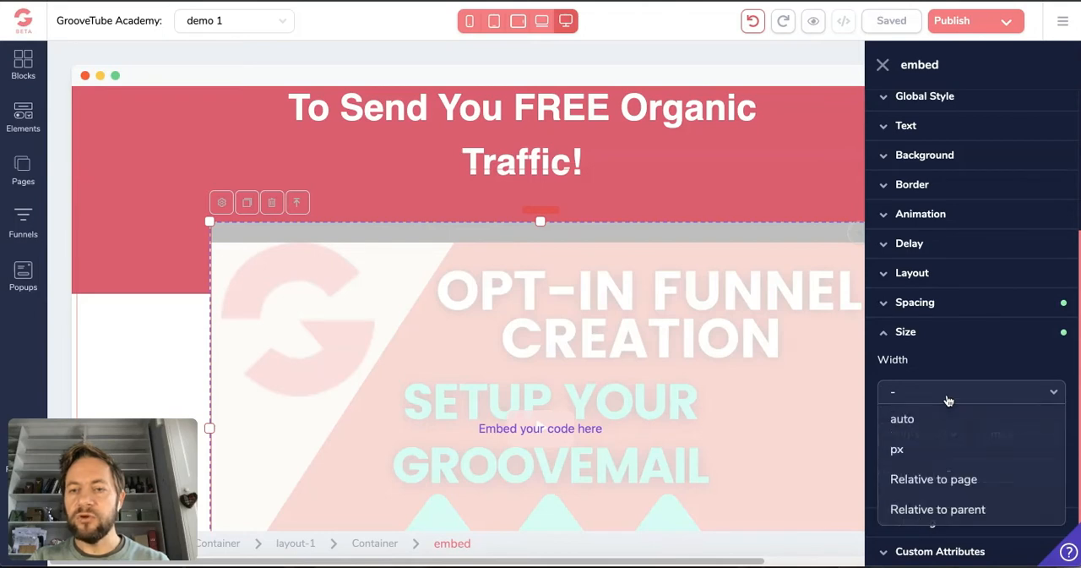
left_click(953, 510)
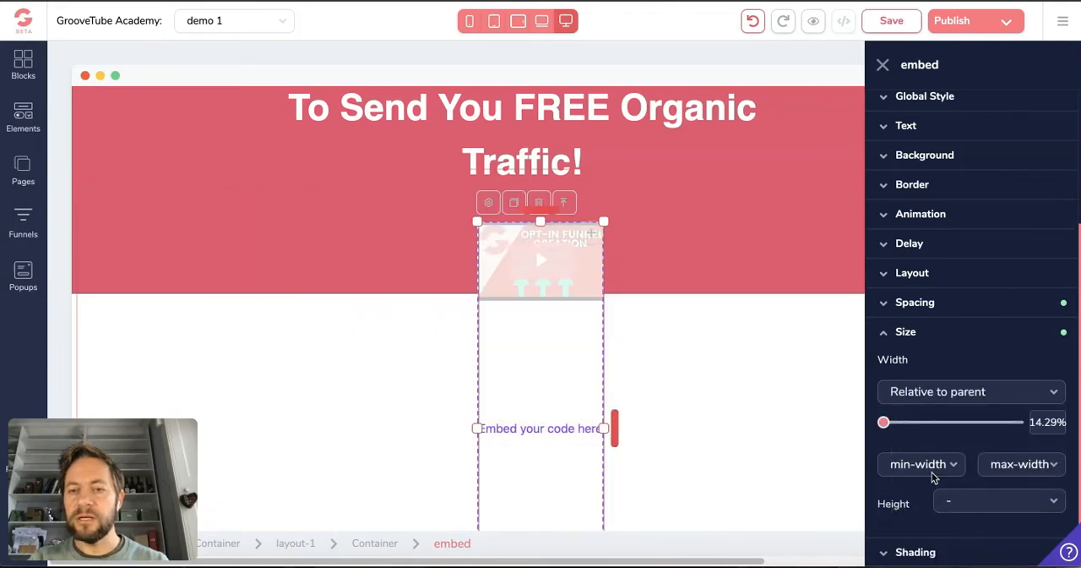
left_click_drag(886, 428, 1001, 433)
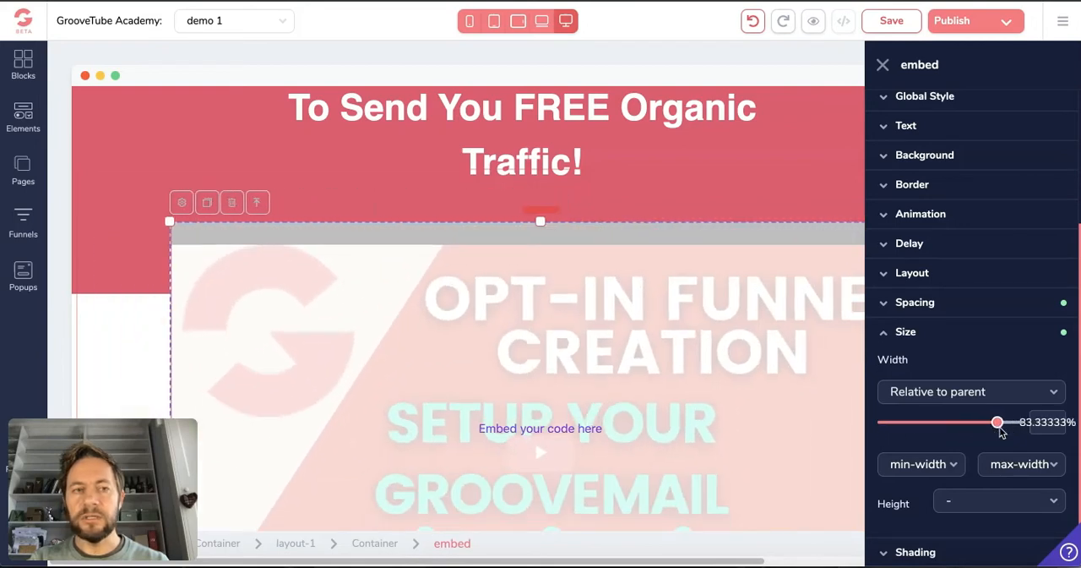
left_click(875, 30)
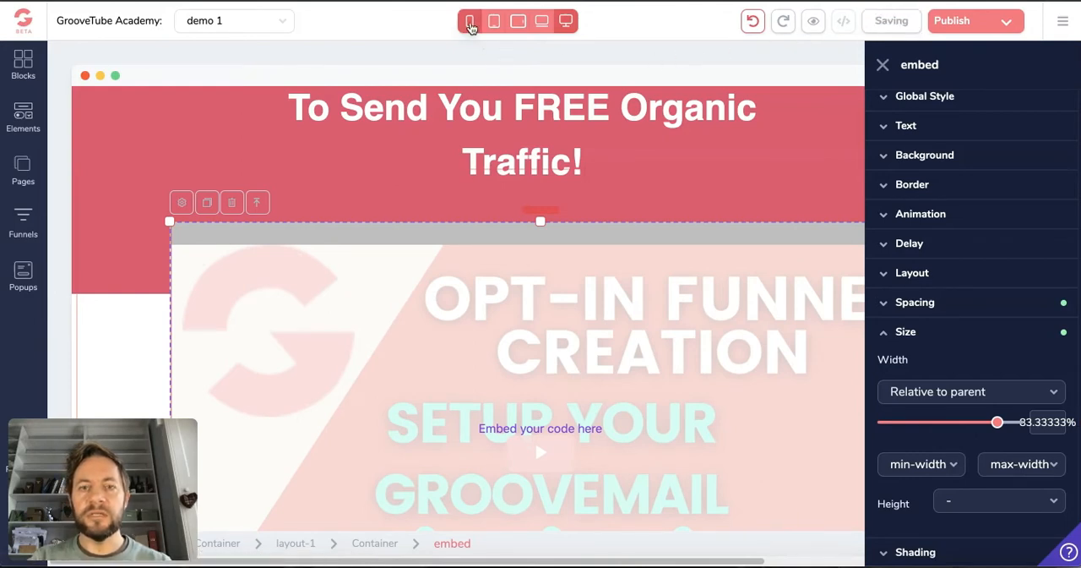
Check how the parent-relative video embed fits in the phone layout and across the desktop page
left_click(470, 23)
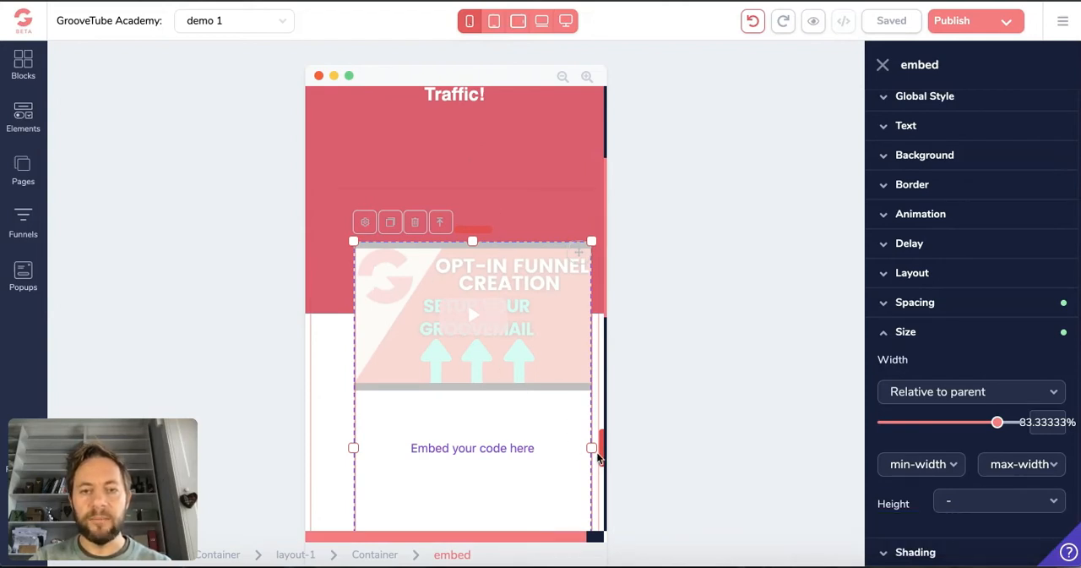
left_click_drag(598, 452, 600, 452)
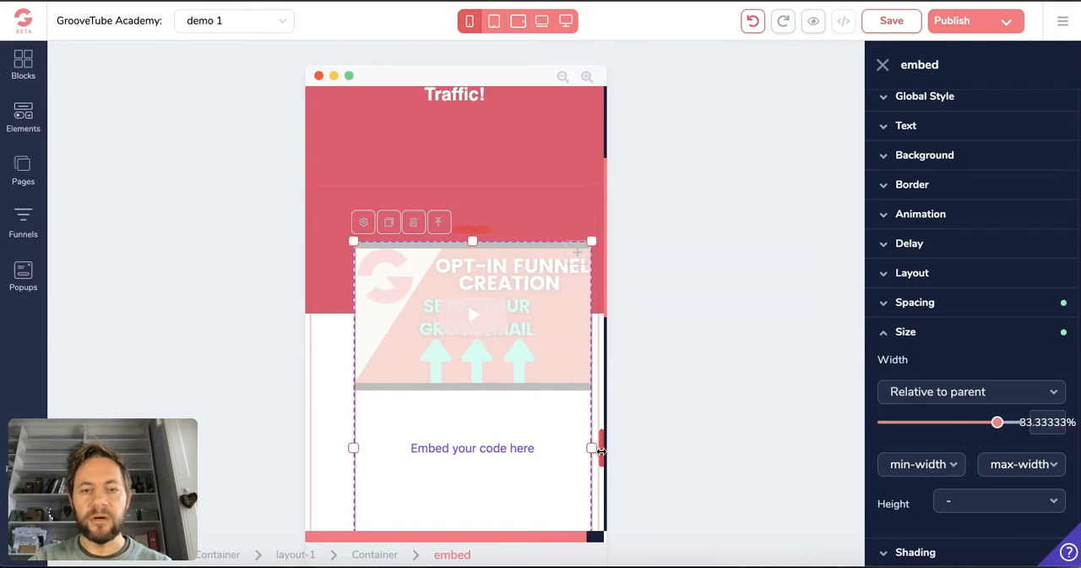
left_click(566, 21)
scroll(598, 410, "up", 3)
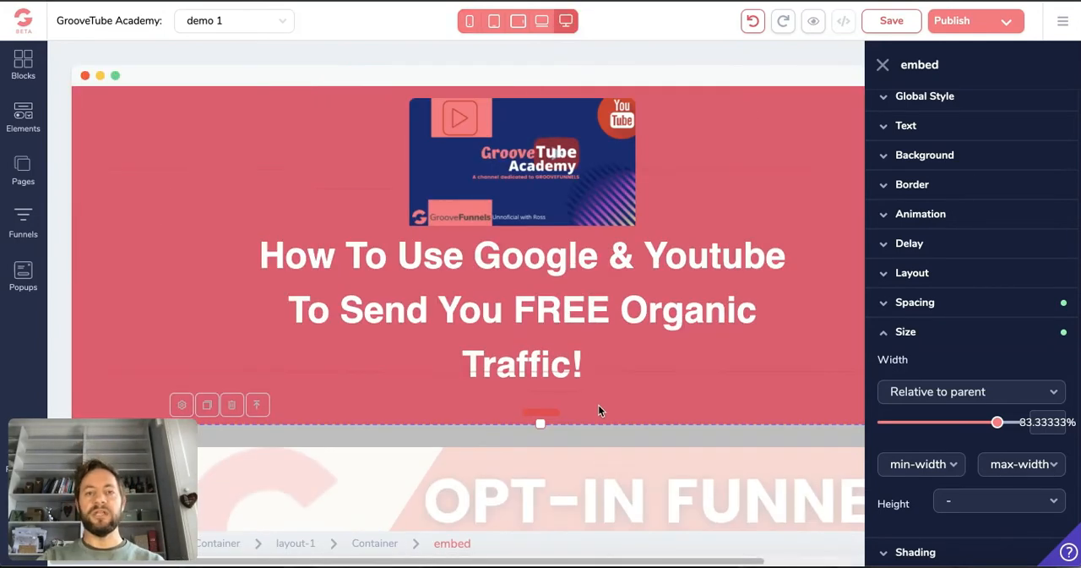
scroll(598, 410, "down", 7)
scroll(600, 412, "up", 5)
scroll(599, 412, "down", 3)
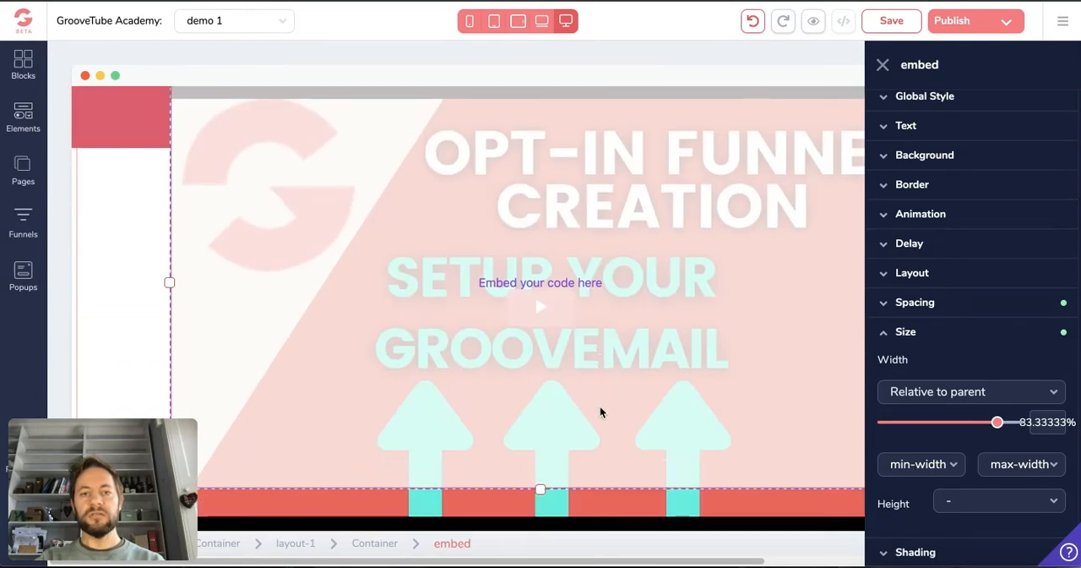
scroll(599, 411, "up", 5)
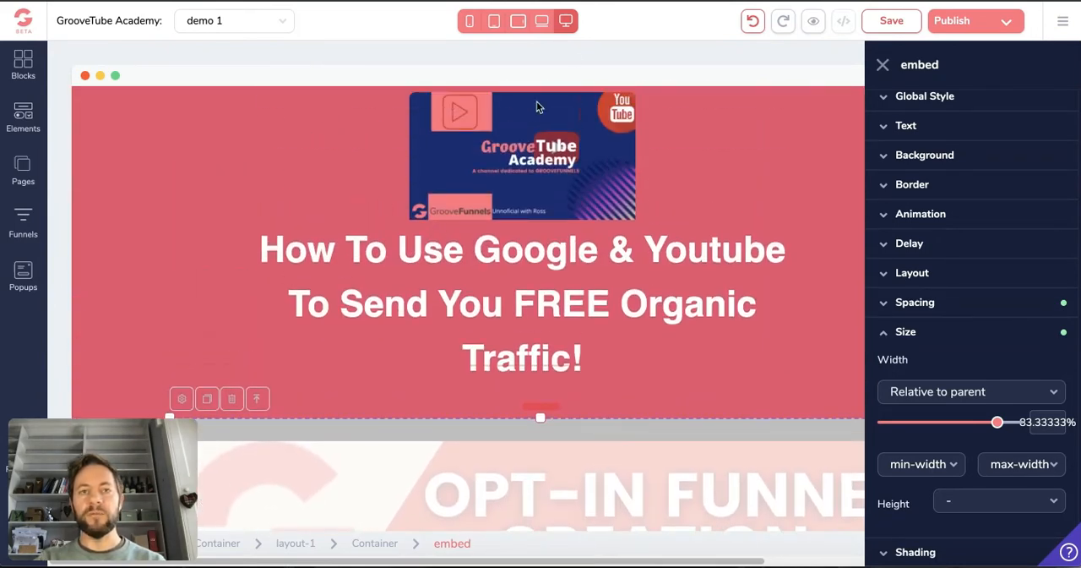
In the phone layout, set the video embed's width to 80% relative to parent
left_click(469, 24)
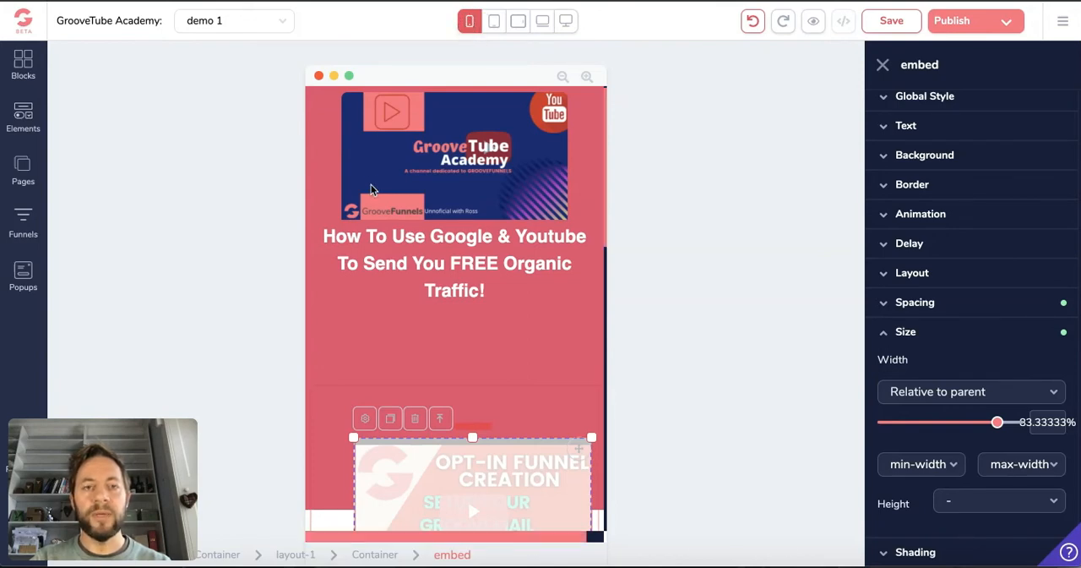
scroll(370, 189, "down", 3)
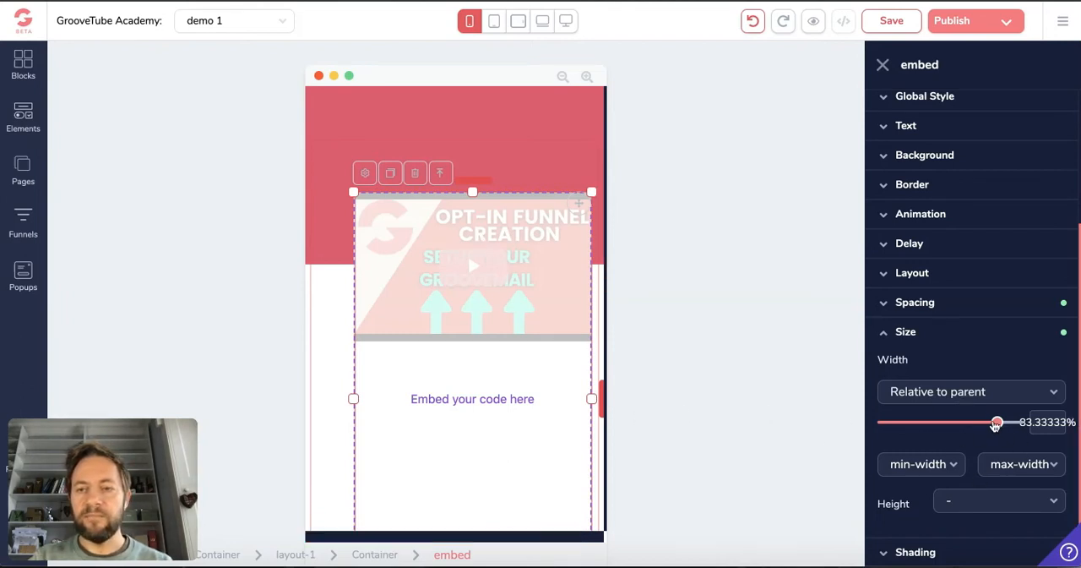
left_click_drag(995, 427, 987, 424)
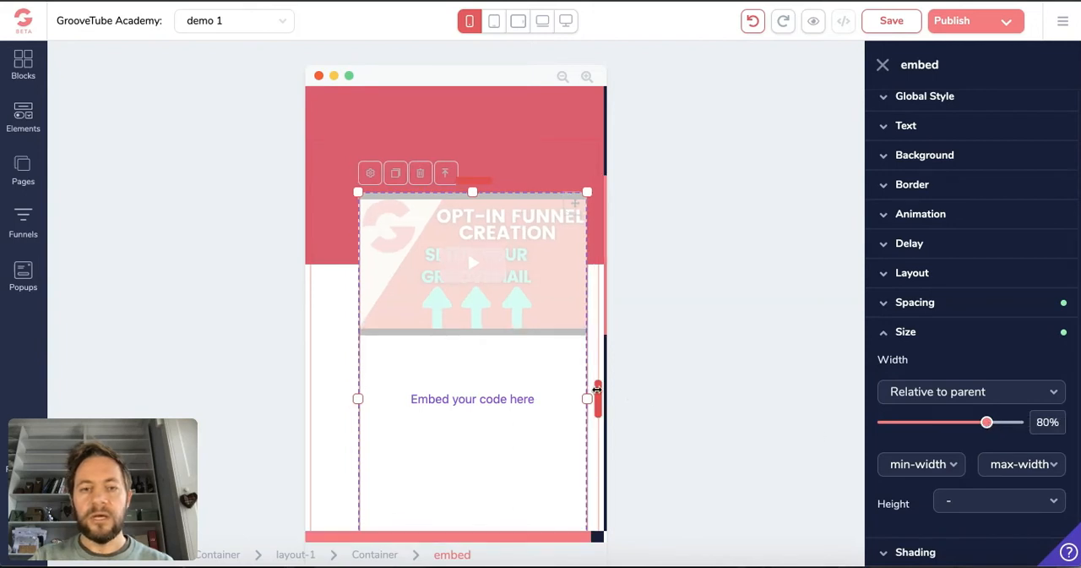
Shift the video embed left in the phone layout by reducing its left margin to 0
left_click(902, 309)
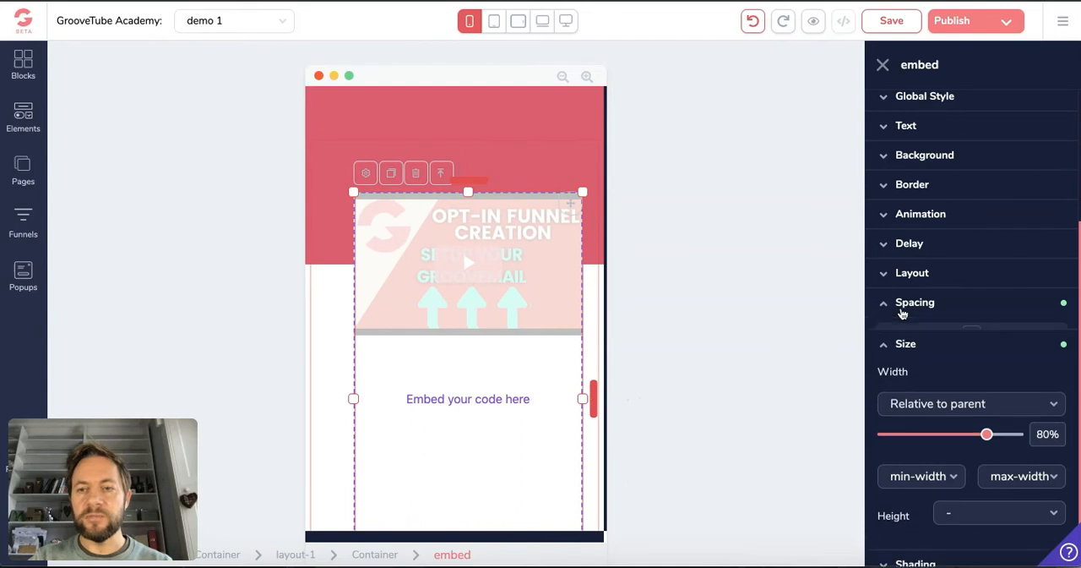
left_click_drag(591, 387, 573, 391)
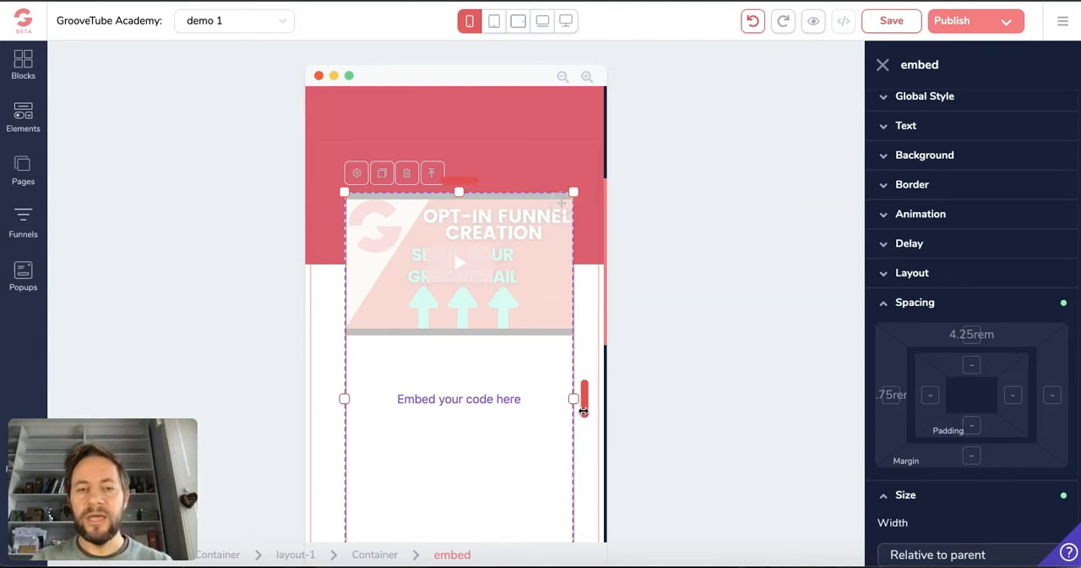
left_click(896, 401)
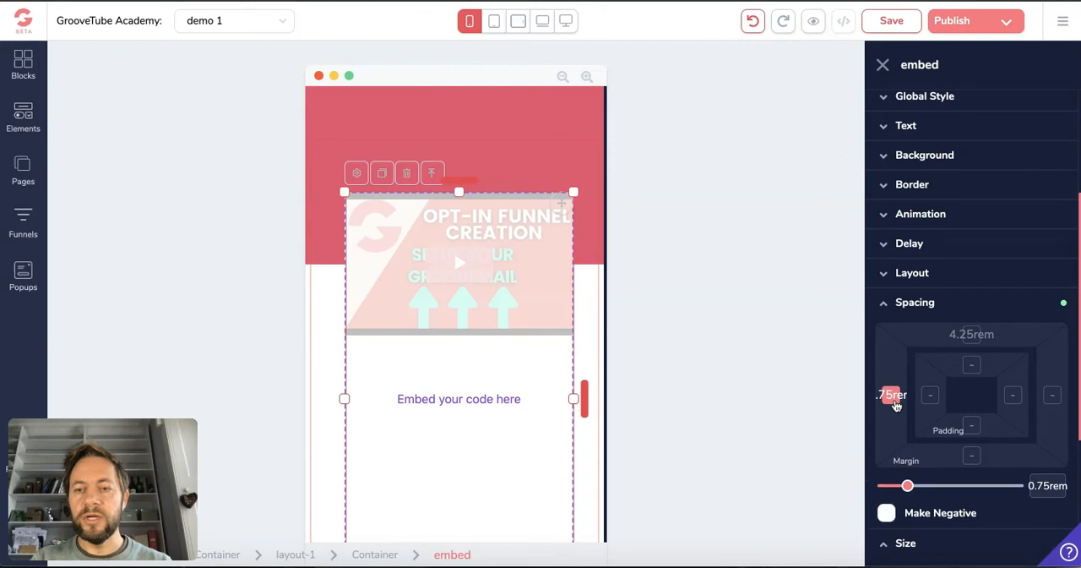
left_click_drag(908, 488, 889, 488)
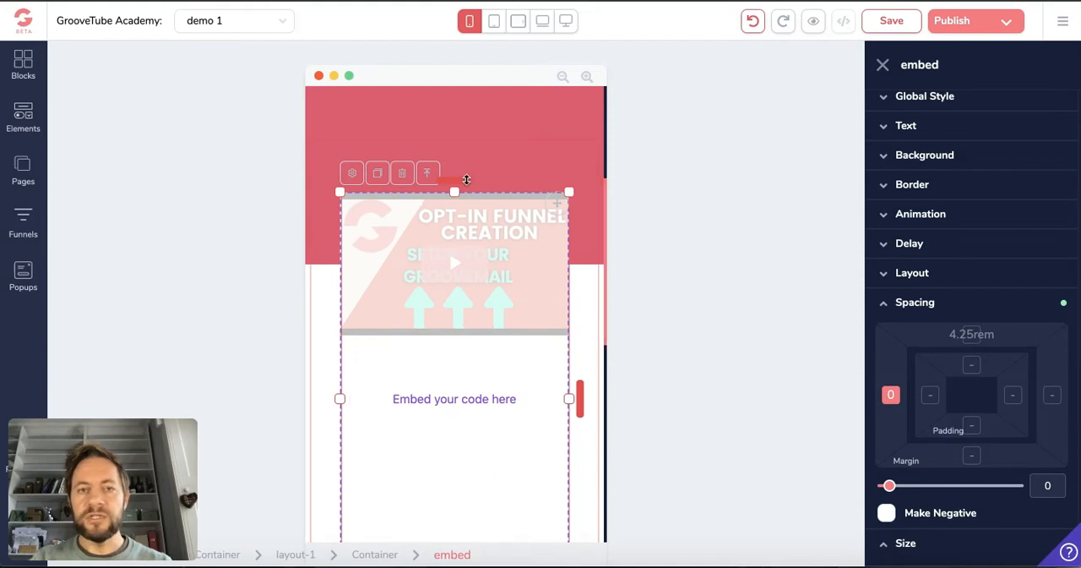
Raise the video embed towards the headline with a 0.25rem top margin, and check the phone page down to the offer button
left_click_drag(467, 176, 471, 152)
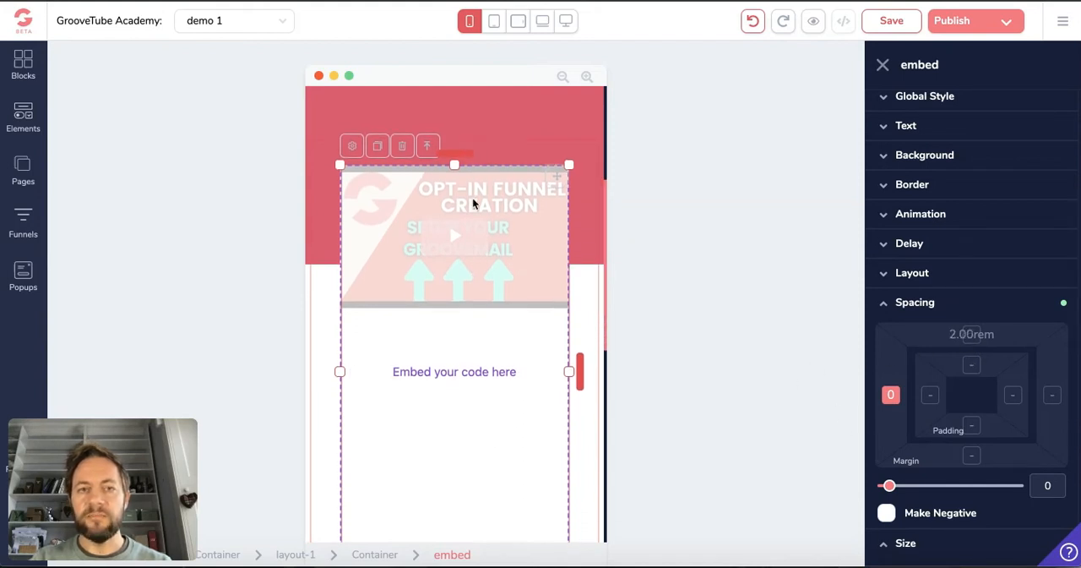
scroll(472, 245, "up", 2)
left_click_drag(467, 336, 469, 314)
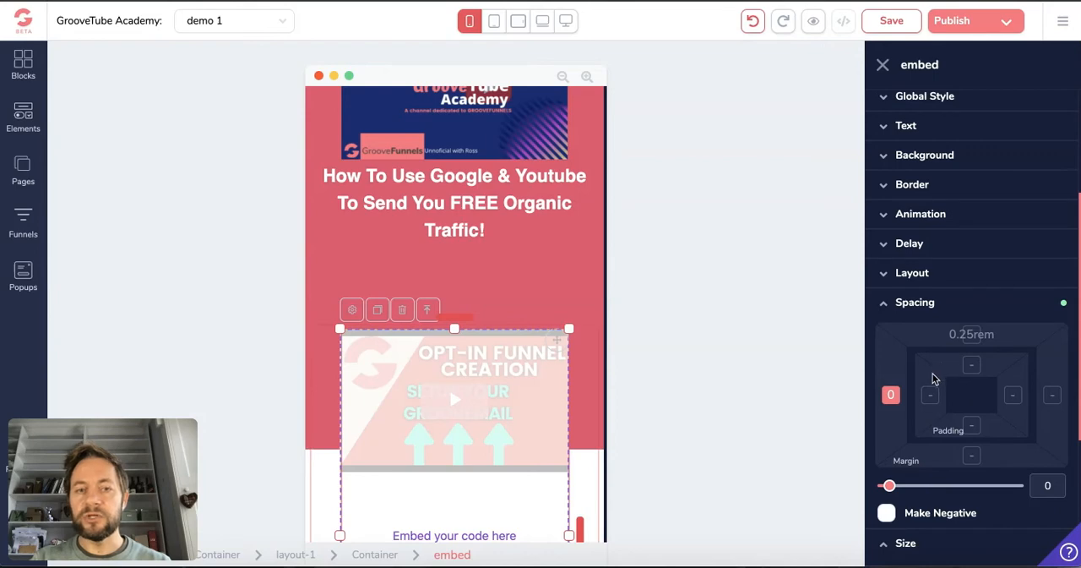
scroll(941, 371, "down", 3)
scroll(589, 382, "down", 1)
scroll(575, 380, "down", 5)
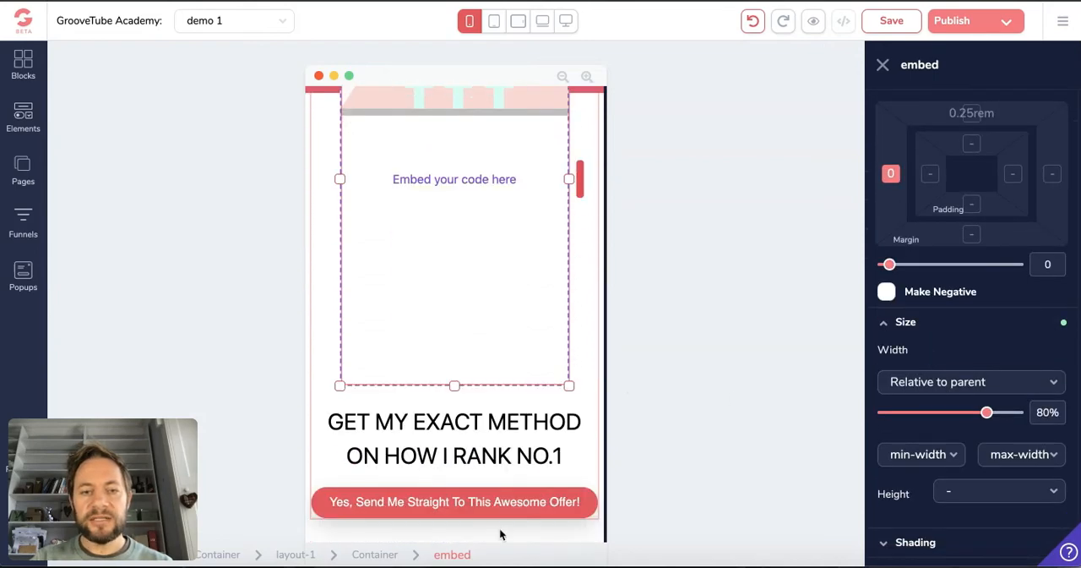
scroll(461, 287, "up", 3)
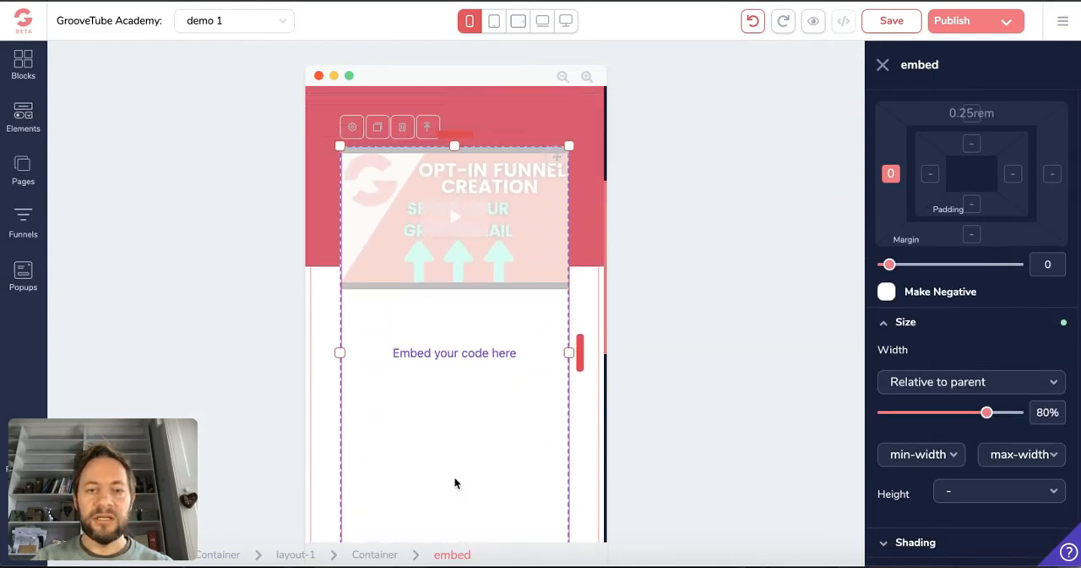
scroll(461, 512, "down", 2)
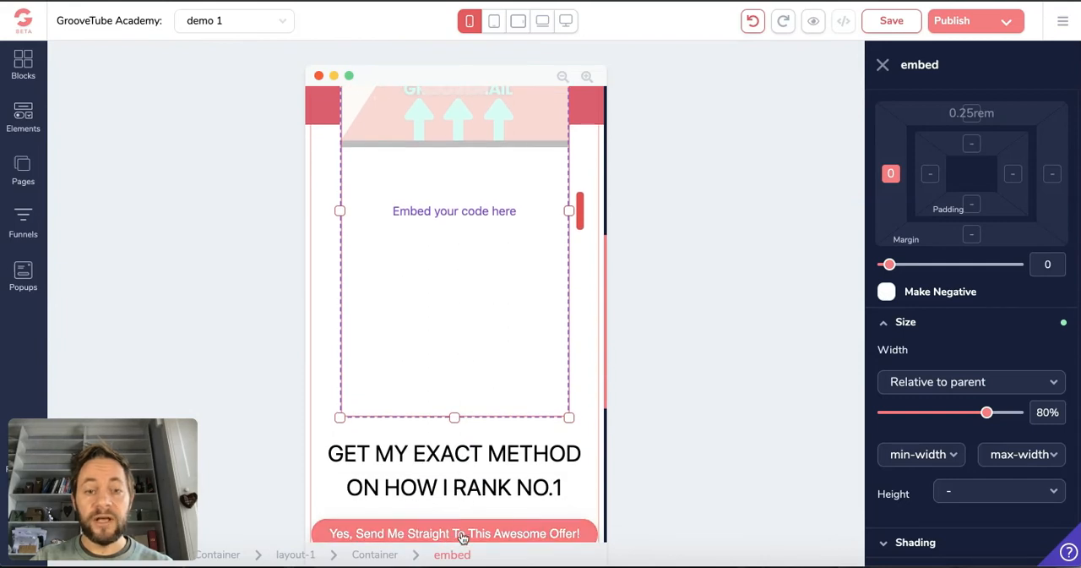
Try moving the video embed sideways with its left margin handle in the phone layout, and bring it back to zero
left_click_drag(579, 213, 600, 223)
mouse_move(585, 536)
left_mouse_down()
mouse_move(613, 545)
mouse_move(572, 536)
left_mouse_up()
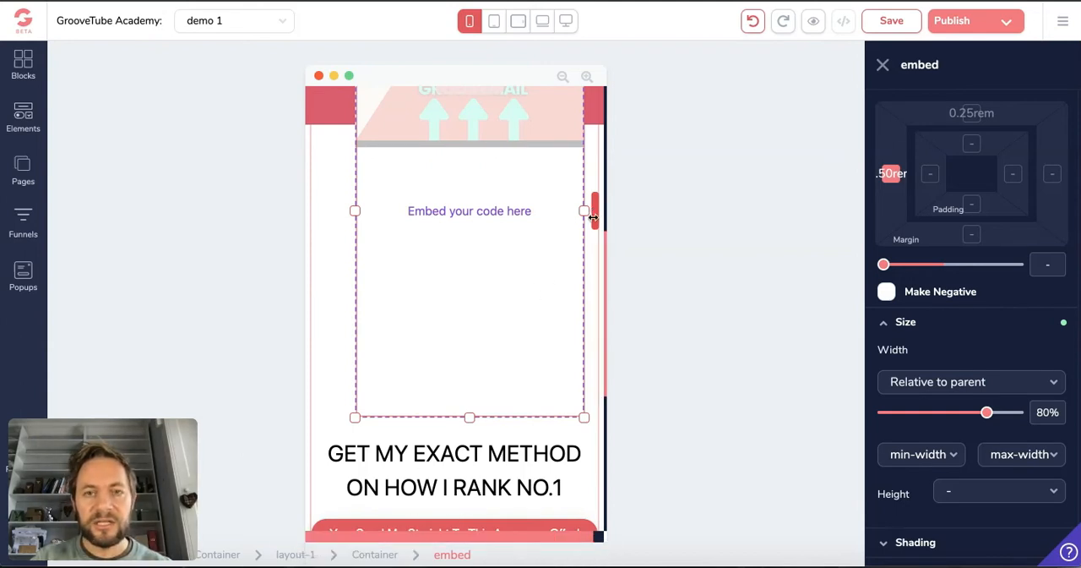
left_click_drag(594, 217, 572, 220)
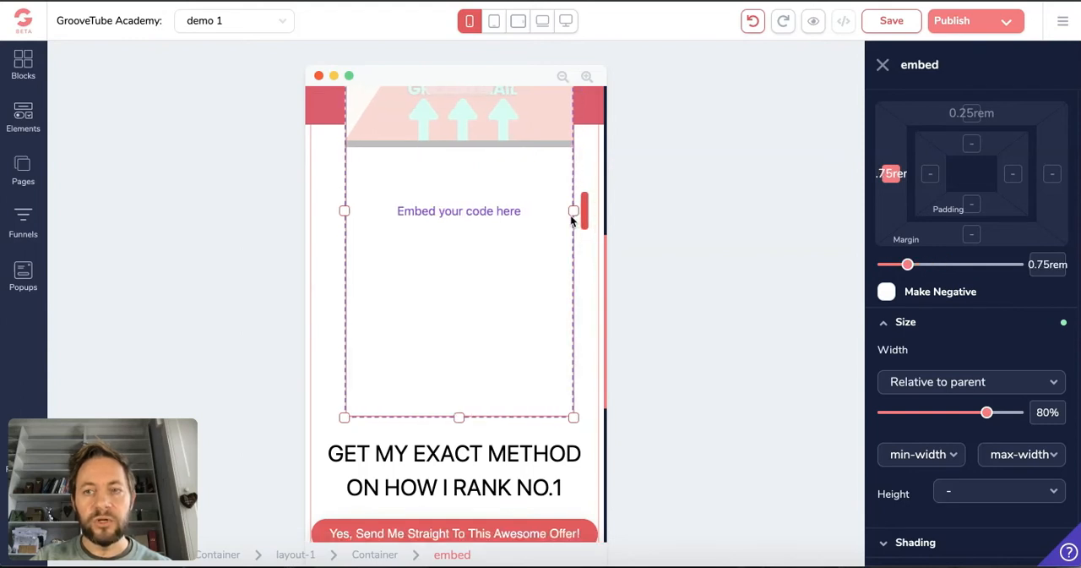
left_click_drag(585, 218, 578, 222)
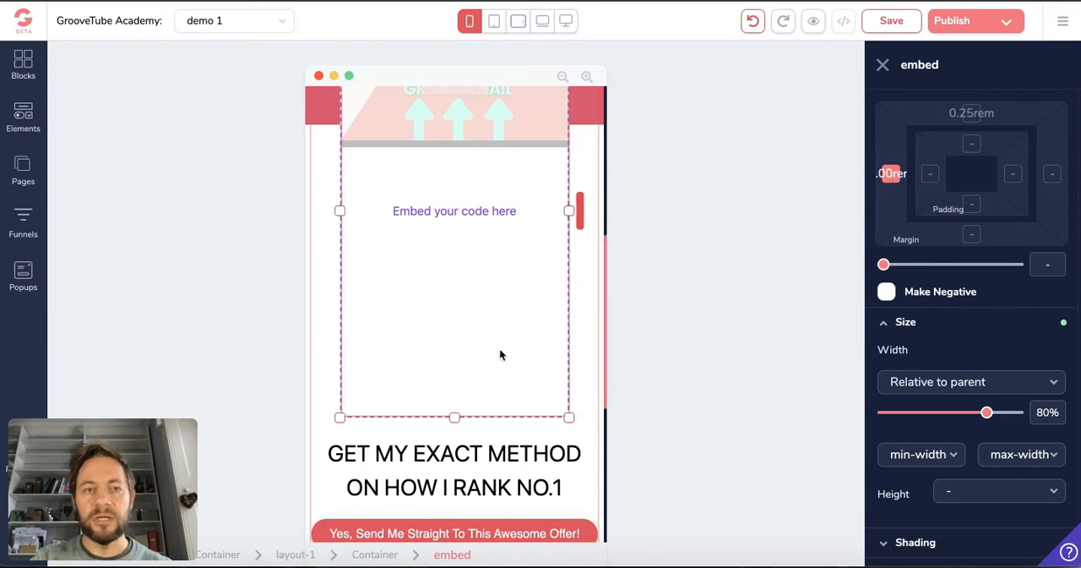
Save the page with the adjusted phone embed, and close the embed's settings
scroll(500, 358, "up", 5)
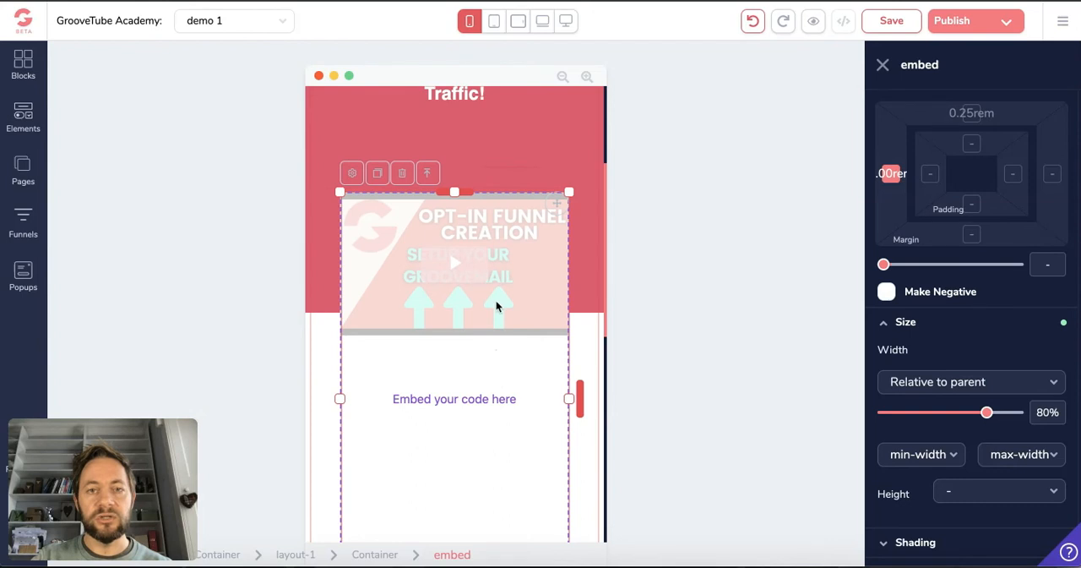
left_click(891, 29)
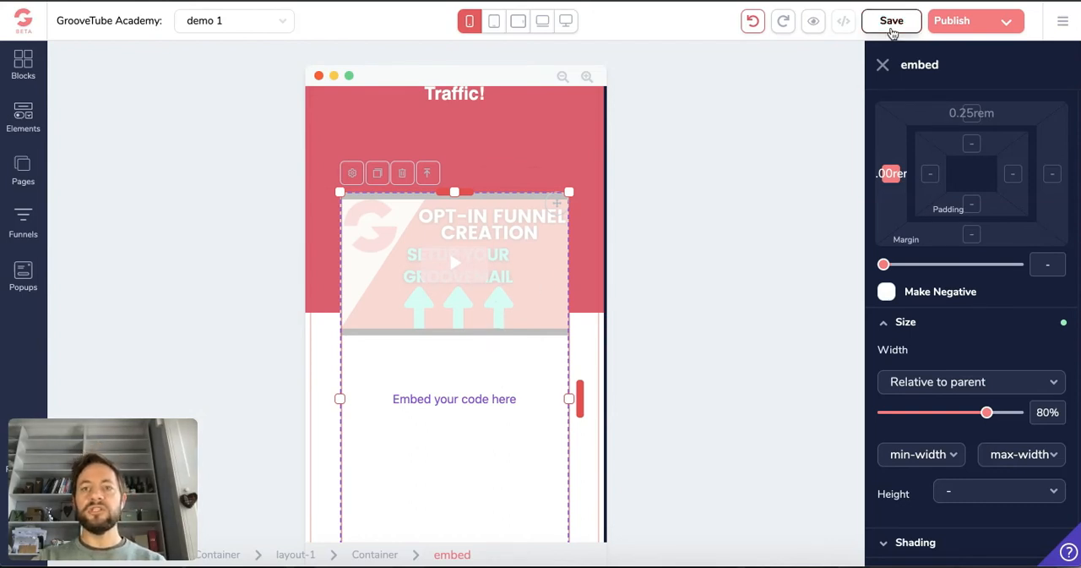
left_click(882, 68)
Show the page in the portrait tablet layout and open the video embed's settings there
left_click(494, 20)
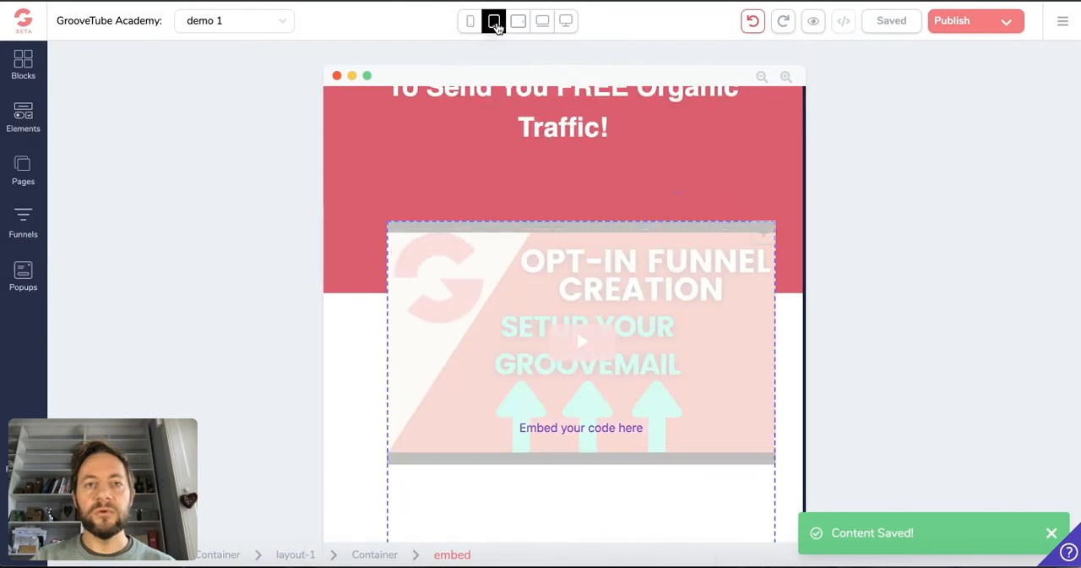
left_click(643, 245)
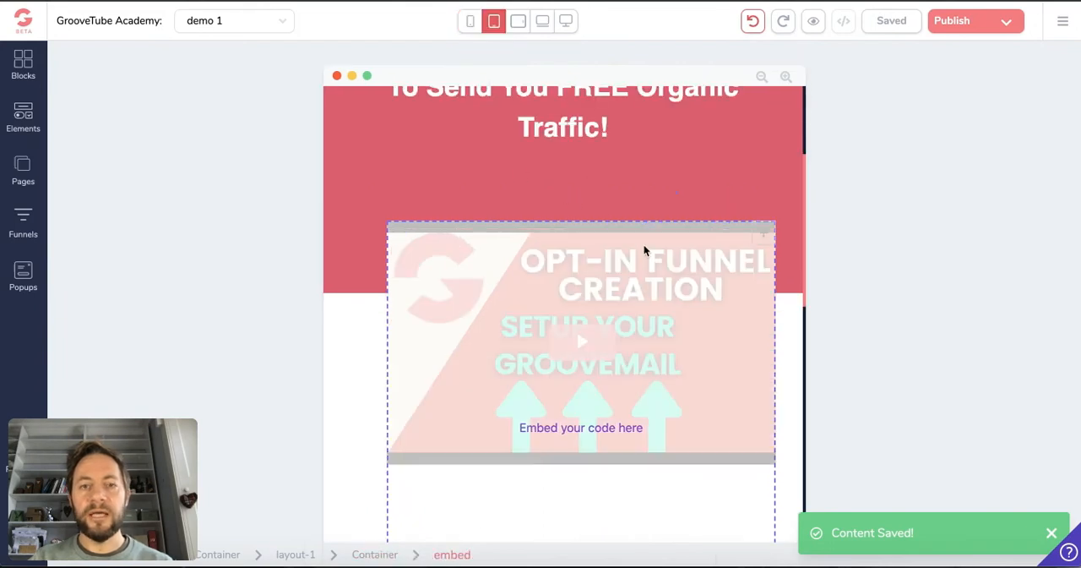
scroll(574, 260, "down", 1)
left_click(574, 264)
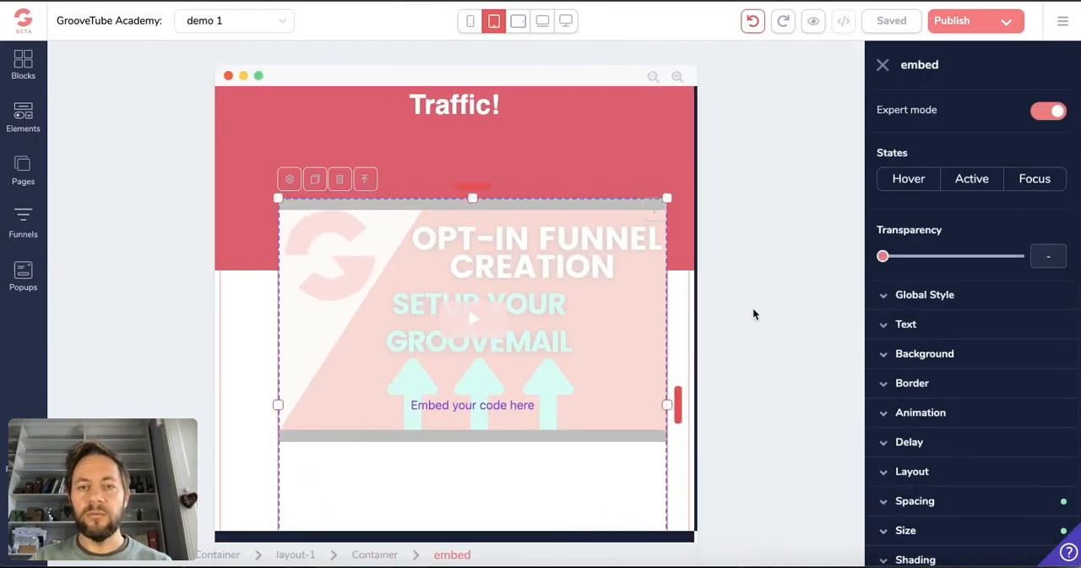
Set the video embed's left margin to 0rem in the portrait tablet layout, and save the page
left_click(931, 501)
scroll(905, 432, "down", 3)
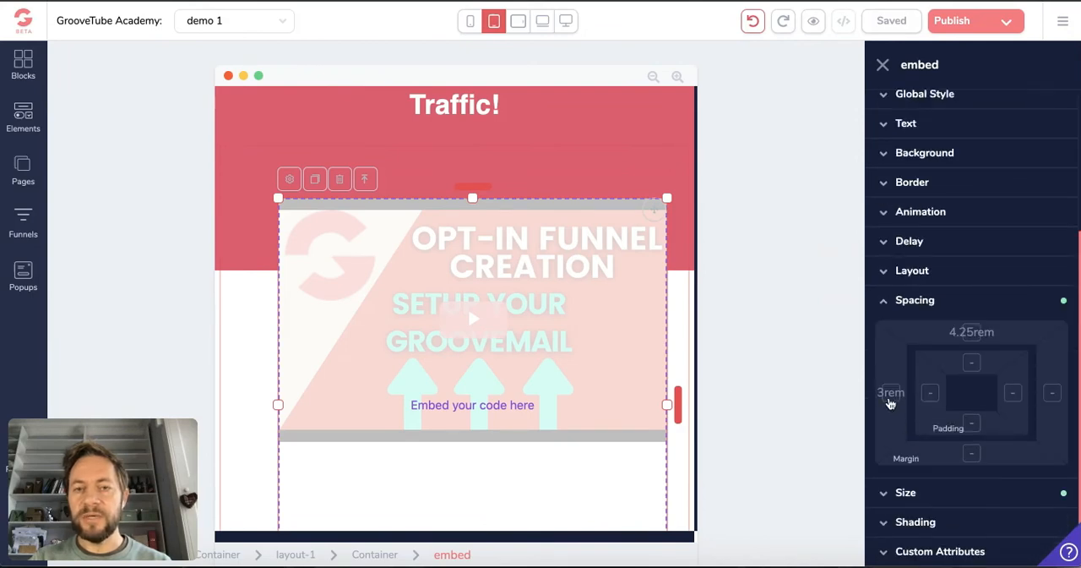
left_click_drag(677, 397, 667, 403)
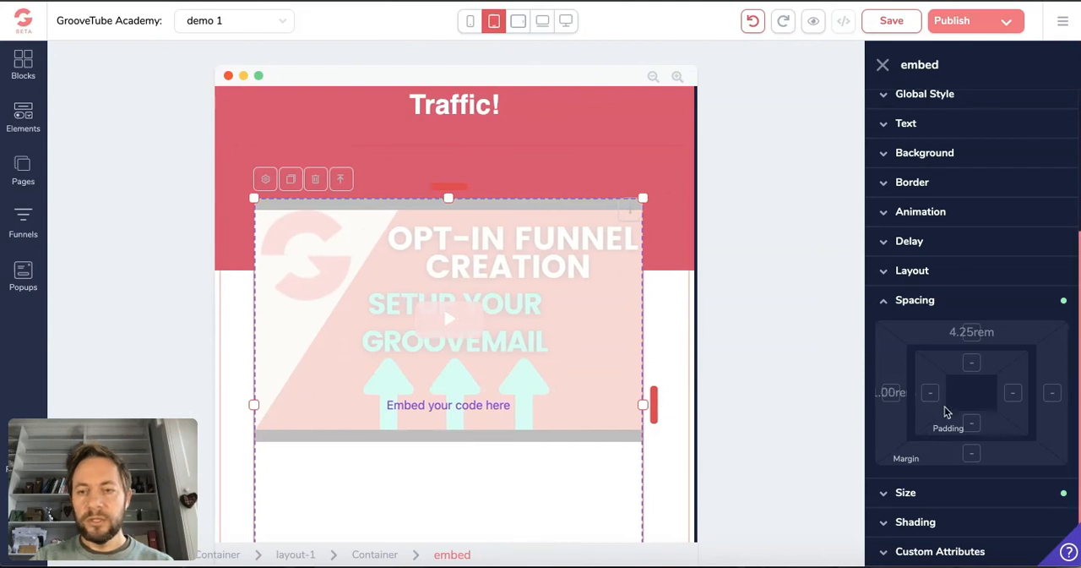
left_click_drag(651, 393, 658, 394)
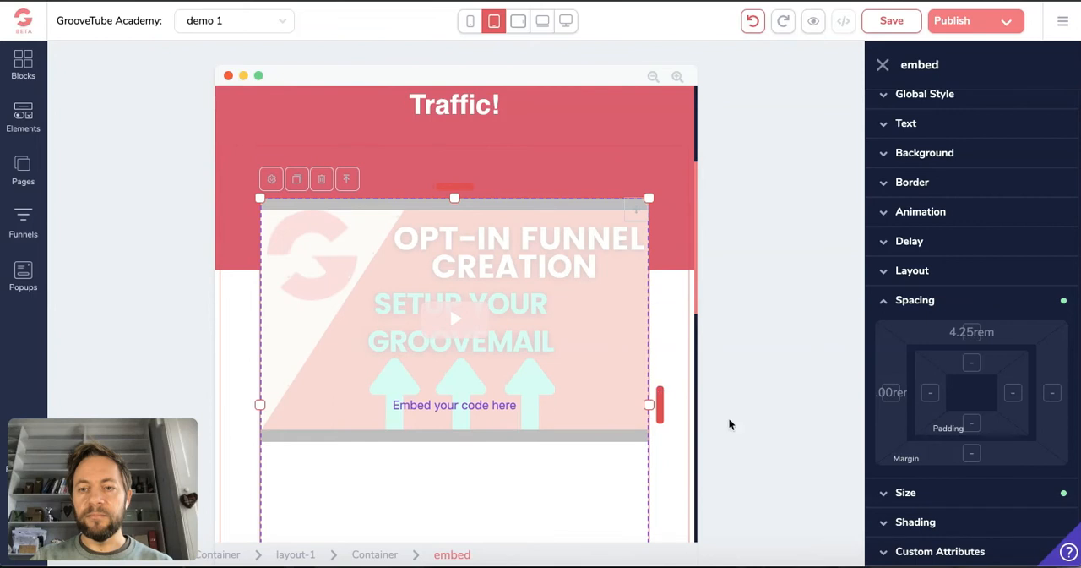
left_click(891, 392)
mouse_move(887, 484)
left_mouse_down()
mouse_move(904, 485)
mouse_move(878, 486)
left_mouse_up()
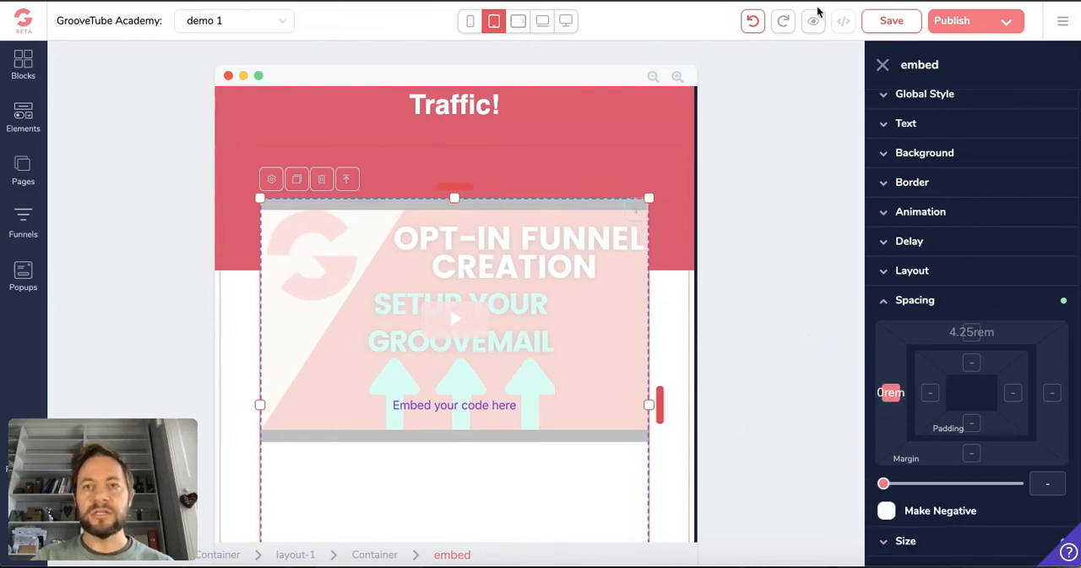
left_click(891, 21)
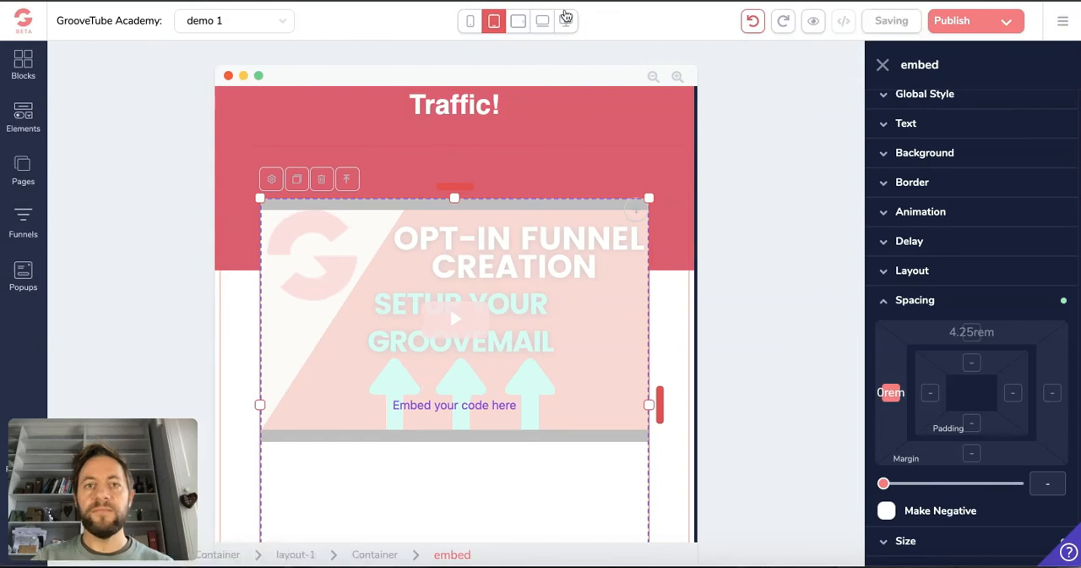
Show the landscape tablet layout, set the video embed's left margin to 0rem there, and save the page
left_click(521, 24)
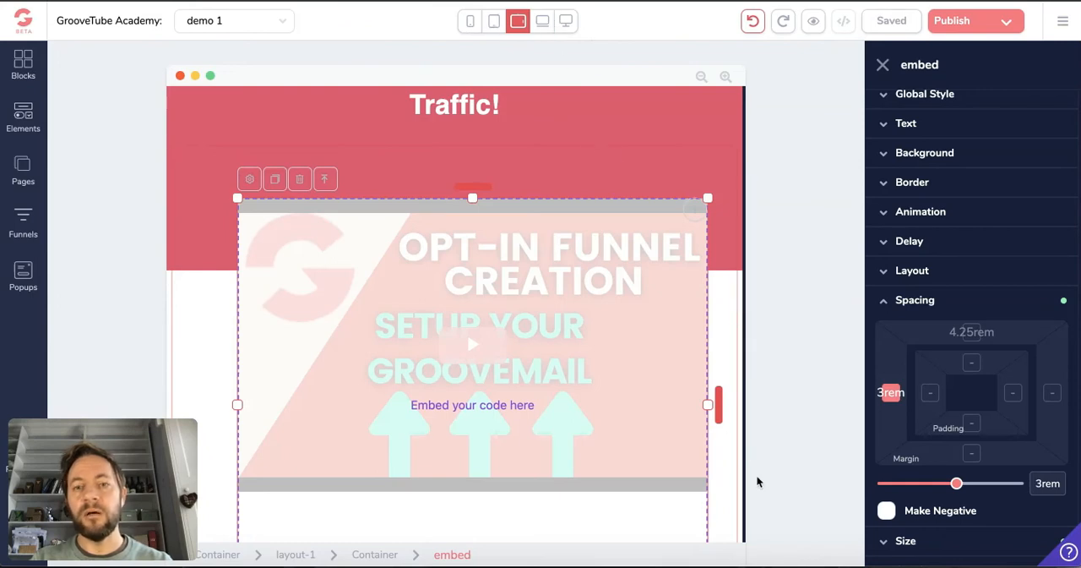
left_click_drag(719, 405, 765, 415)
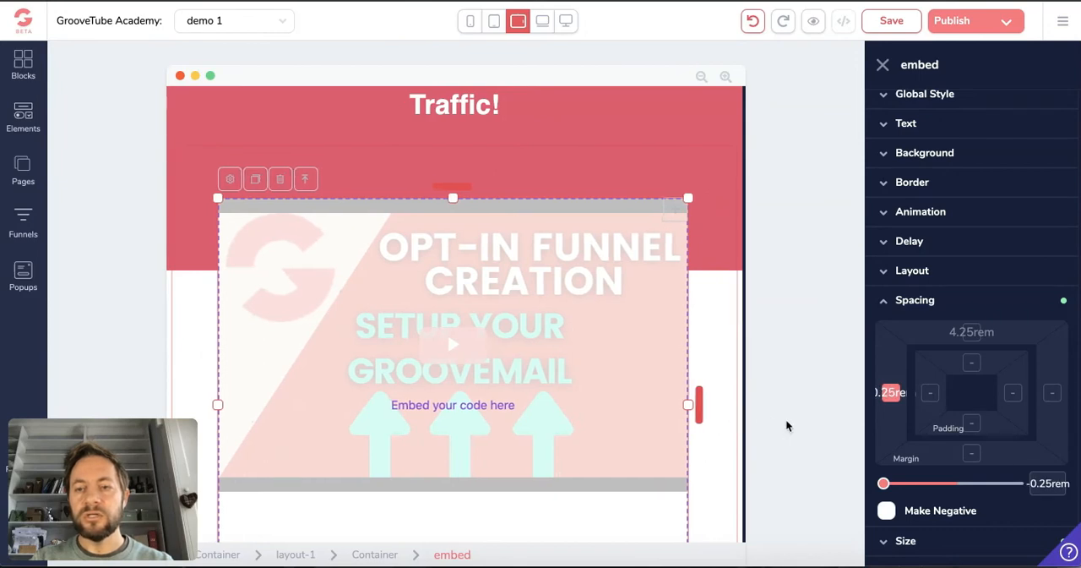
left_click(888, 392)
left_click_drag(890, 487, 884, 485)
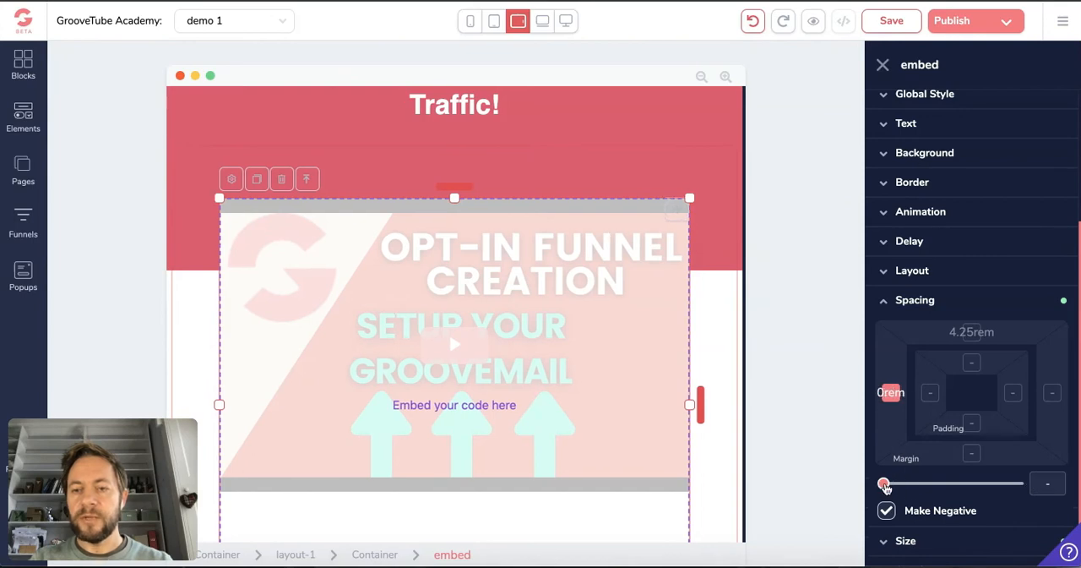
left_click(893, 21)
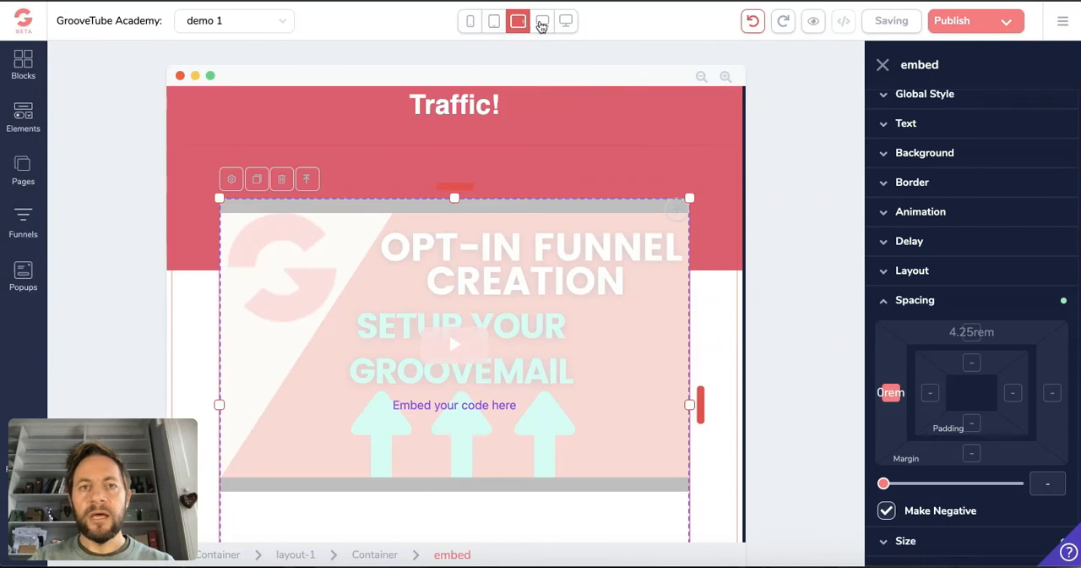
Show the laptop layout, reduce the video embed's left margin to 0rem there, and save the page
left_click(541, 22)
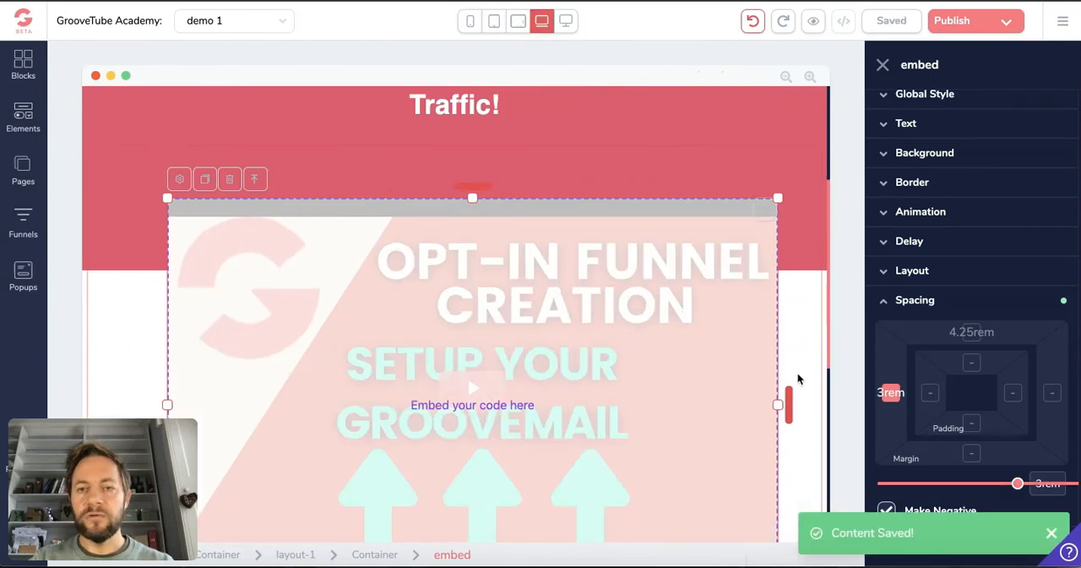
left_click_drag(1018, 489, 883, 485)
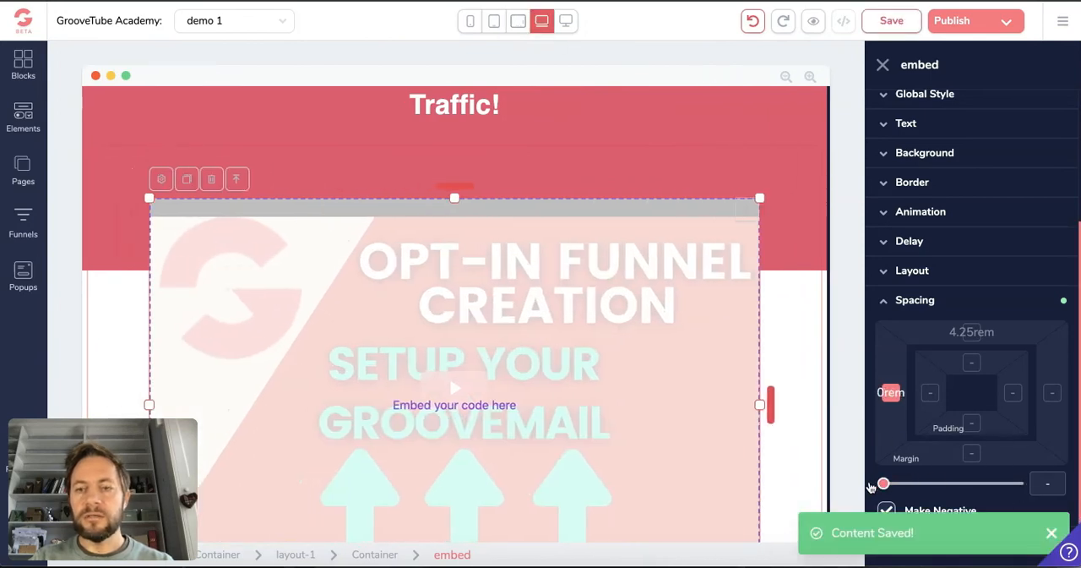
left_click(891, 21)
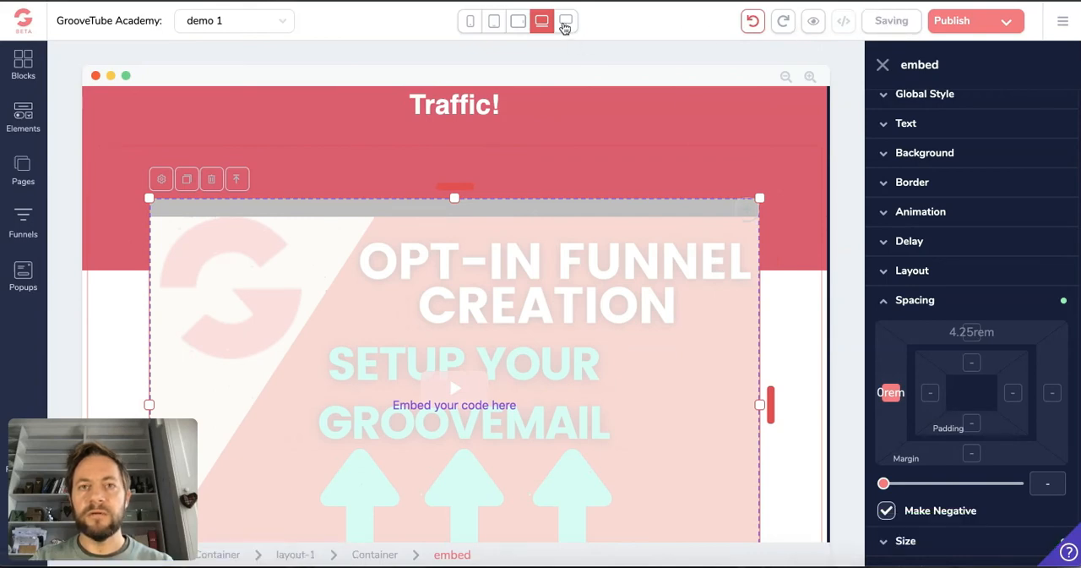
Show the desktop layout, reduce the video embed's left margin to 0rem there, and save the page
left_click(565, 26)
left_click(565, 25)
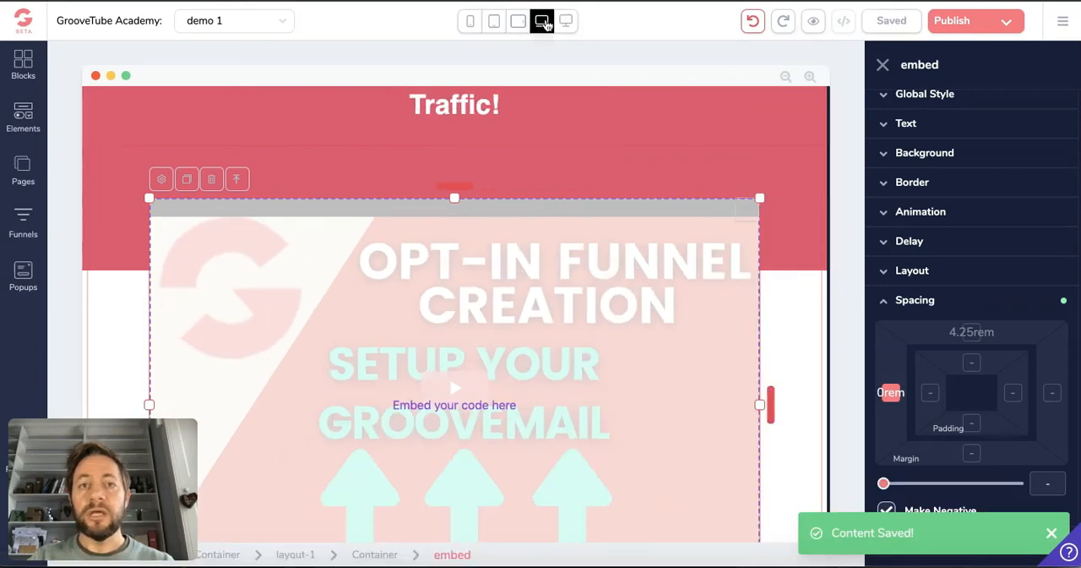
left_click(565, 26)
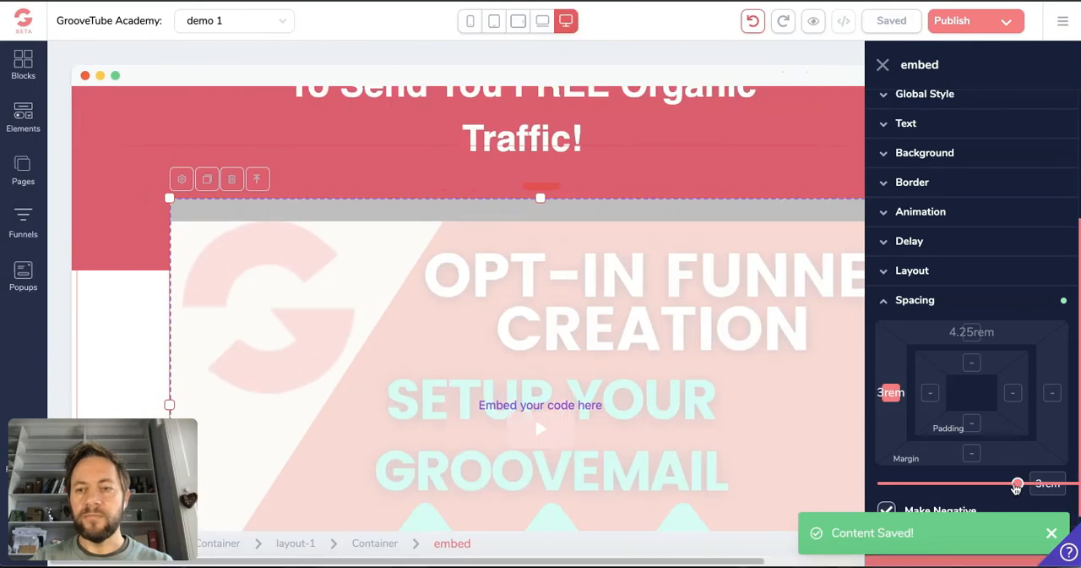
left_click_drag(905, 492, 868, 499)
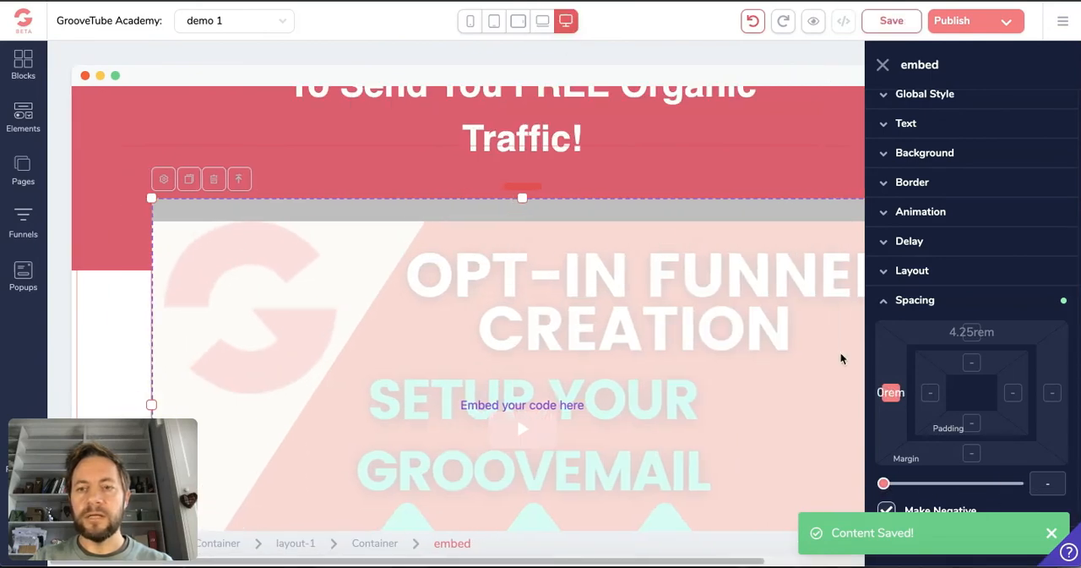
left_click(880, 25)
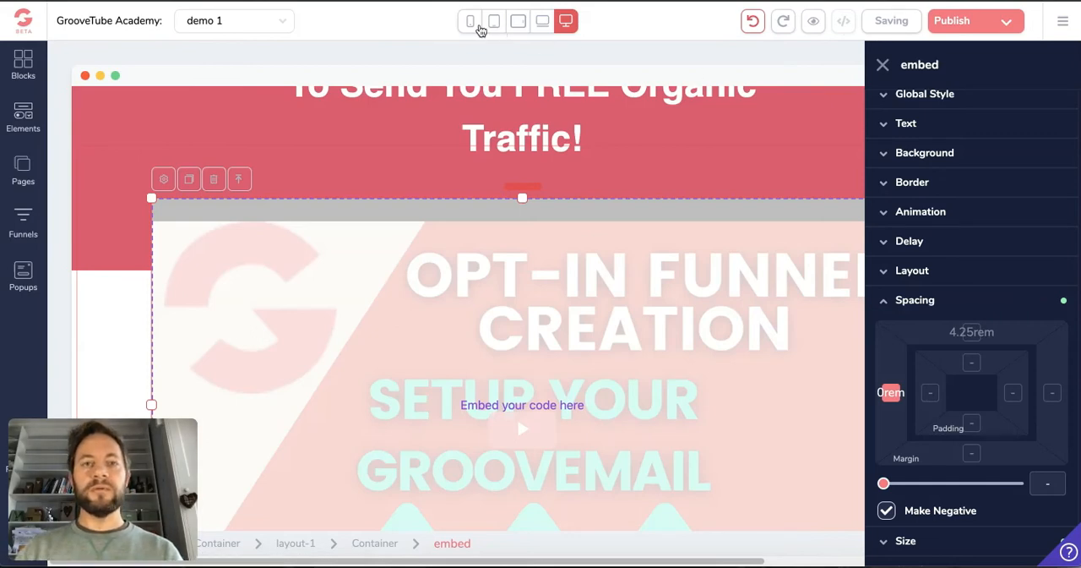
Check the video embed's position in the phone, both tablet, laptop and desktop layouts
left_click(469, 25)
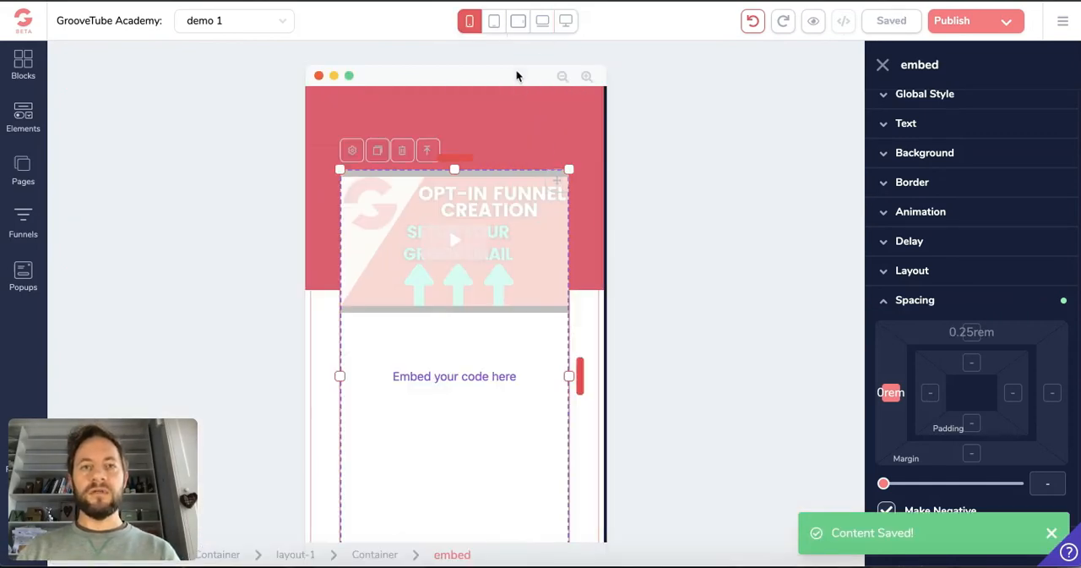
left_click(497, 23)
left_click(519, 25)
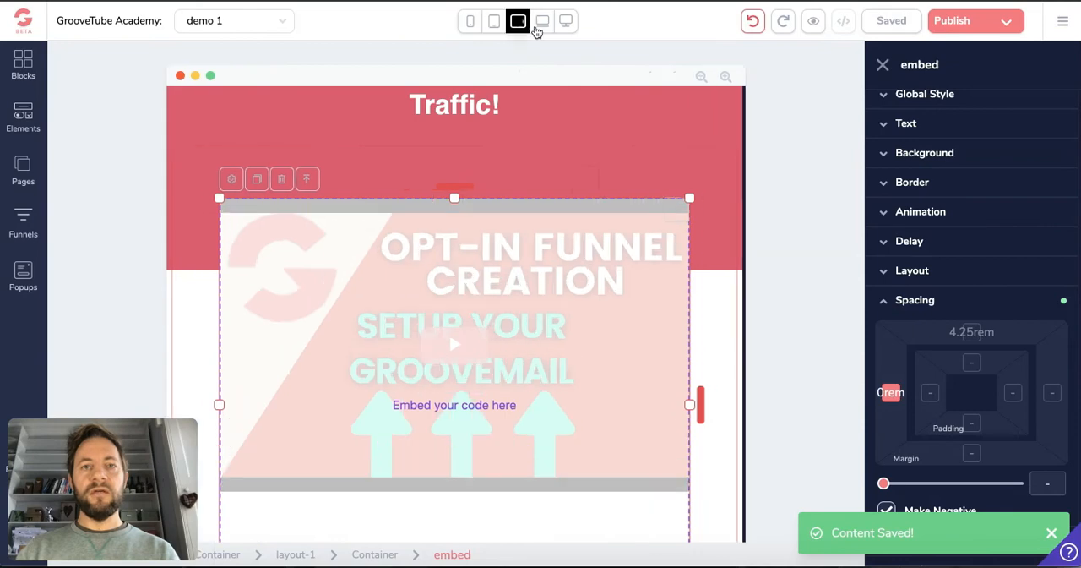
left_click(545, 27)
left_click(566, 24)
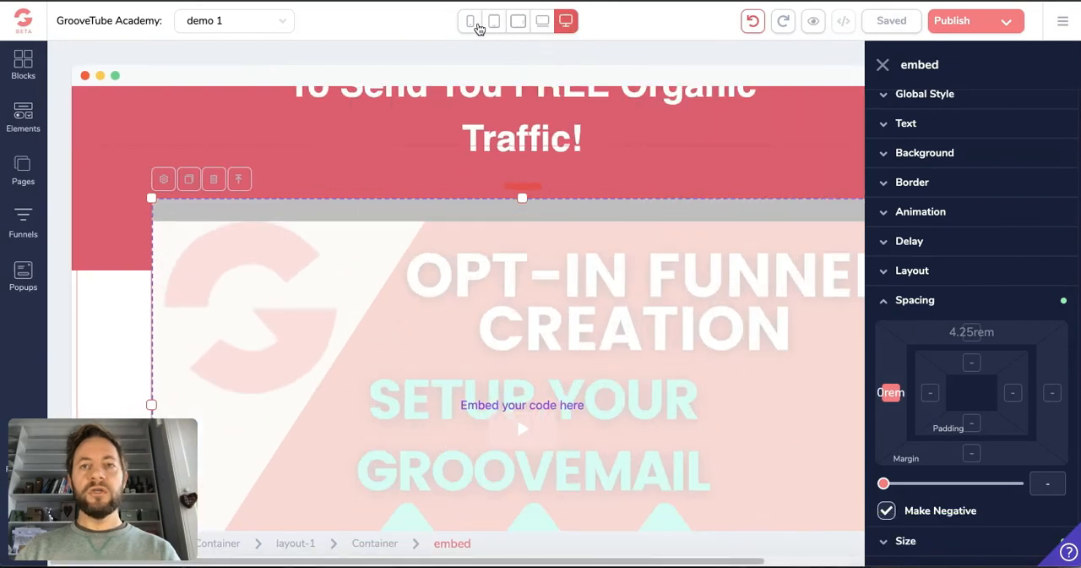
Return to the phone layout and review the video embed's spacing and parent-relative width settings against the page
left_click(474, 26)
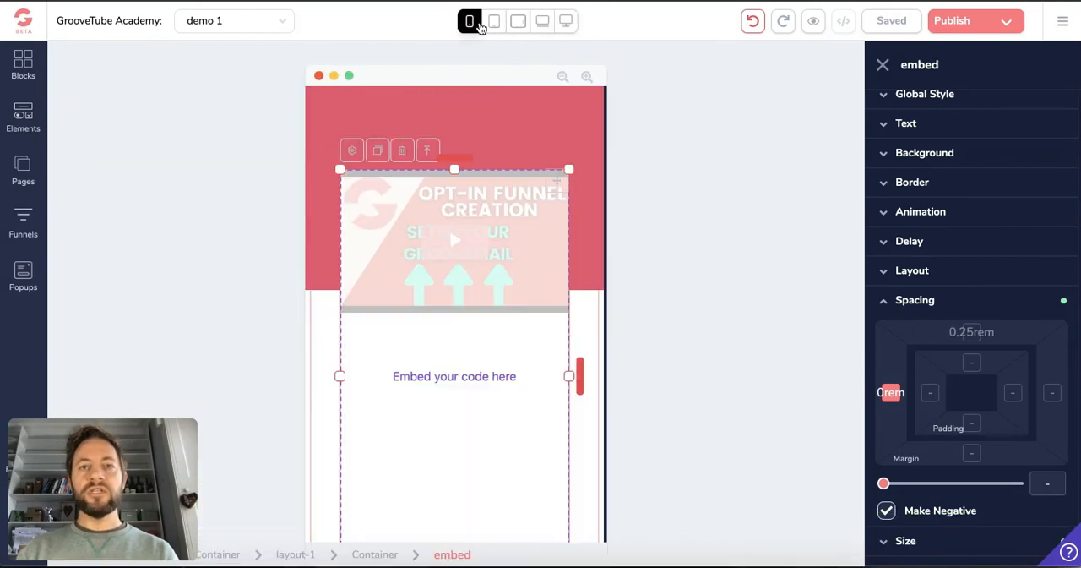
left_click(909, 304)
left_click(909, 306)
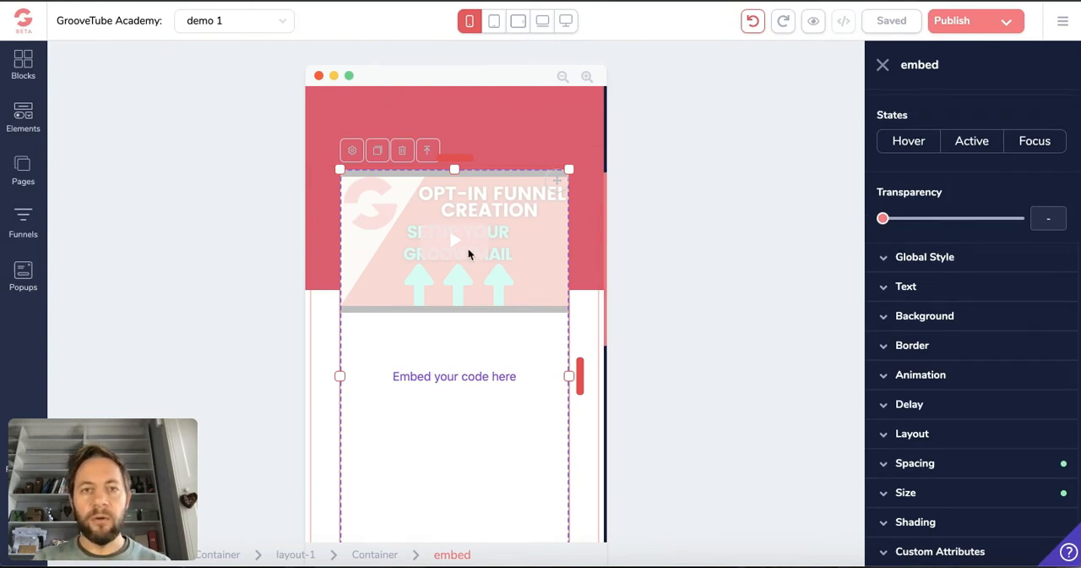
scroll(451, 332, "down", 10)
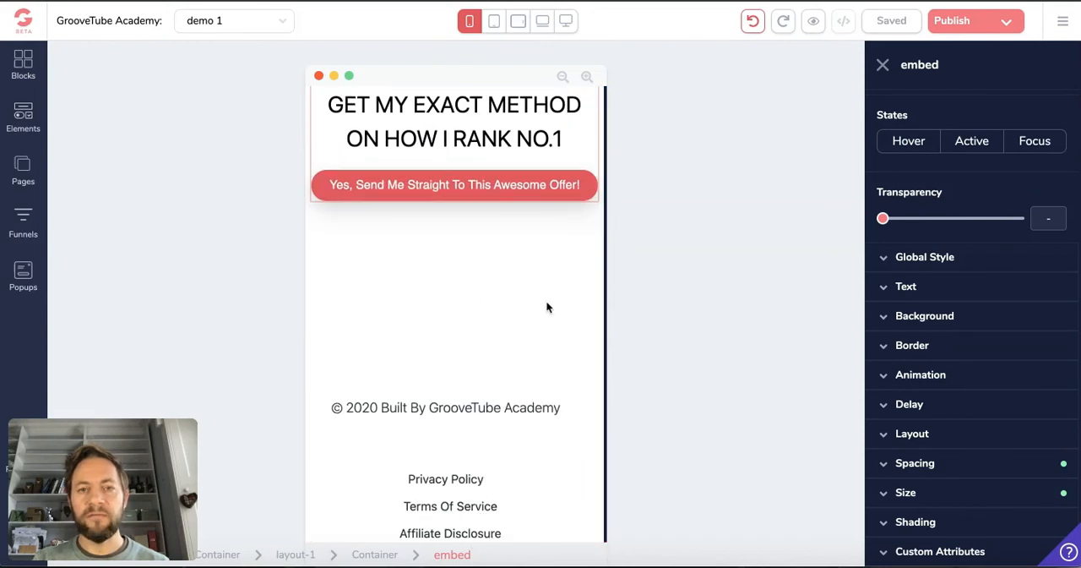
left_click(908, 464)
scroll(928, 439, "down", 3)
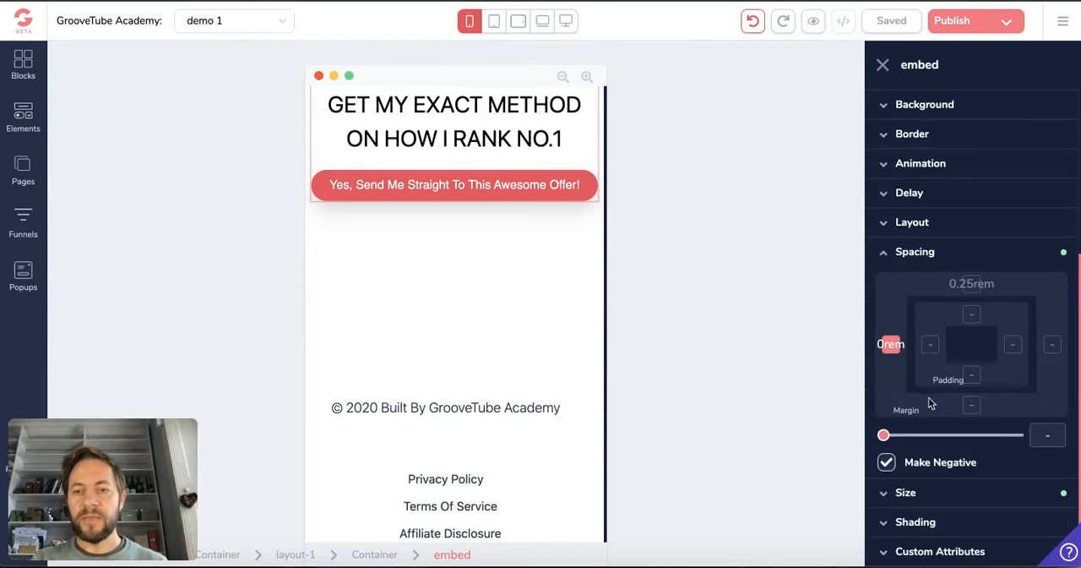
left_click(931, 493)
scroll(936, 484, "down", 2)
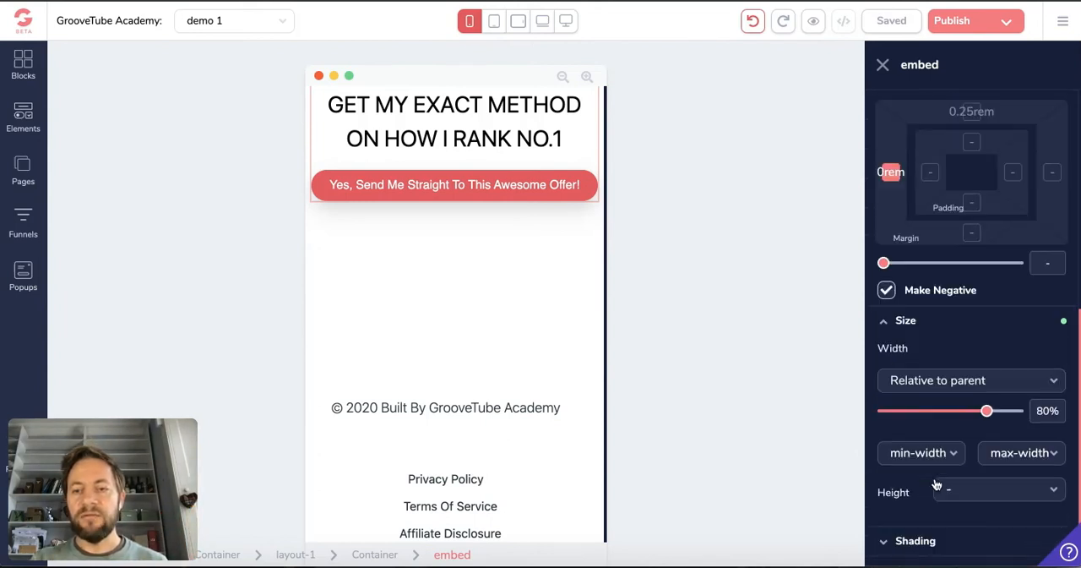
scroll(936, 484, "down", 1)
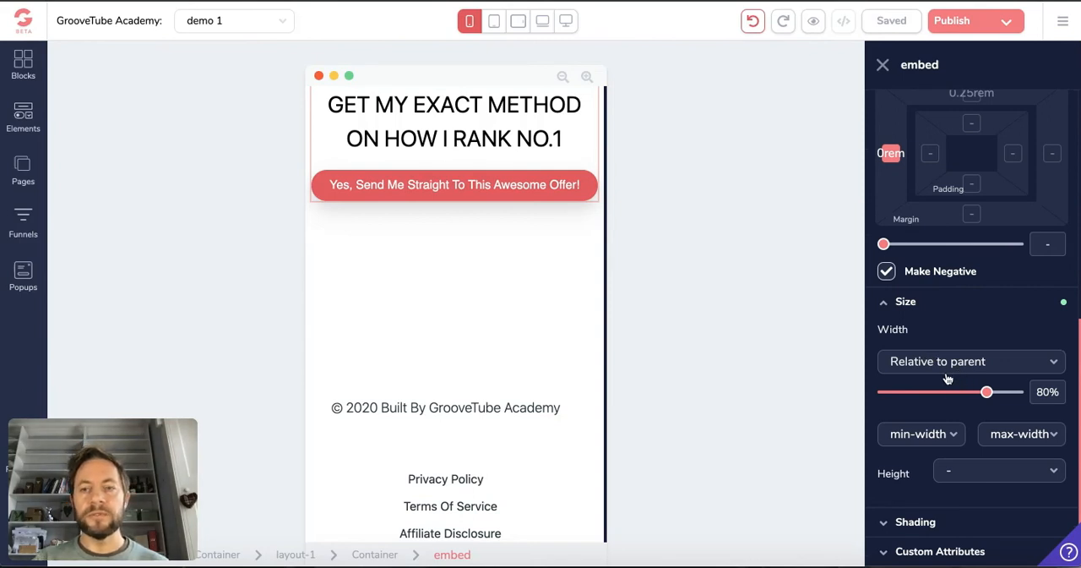
scroll(947, 378, "up", 1)
scroll(949, 375, "up", 1)
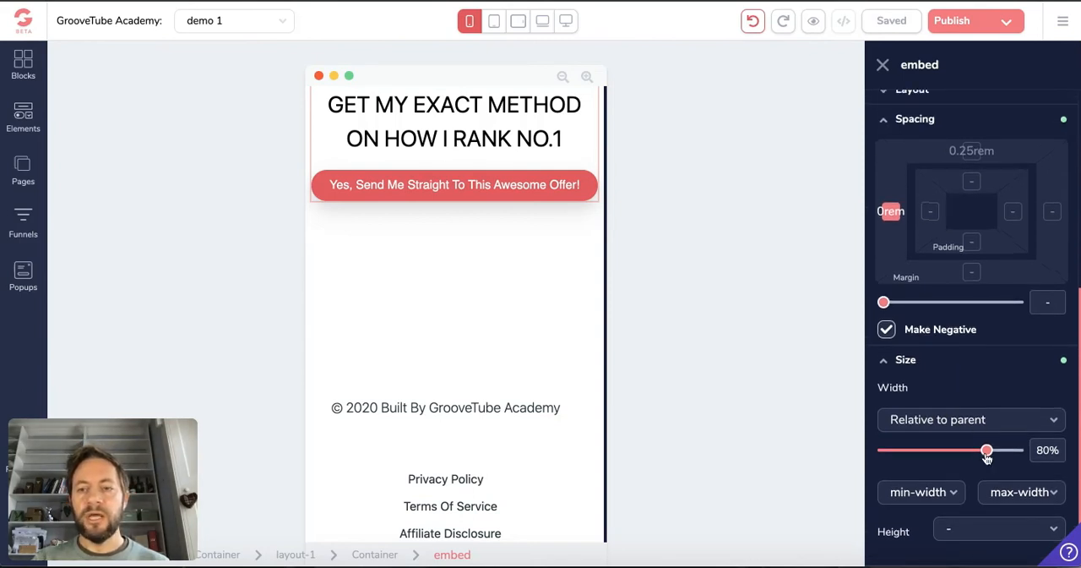
scroll(984, 444, "up", 4)
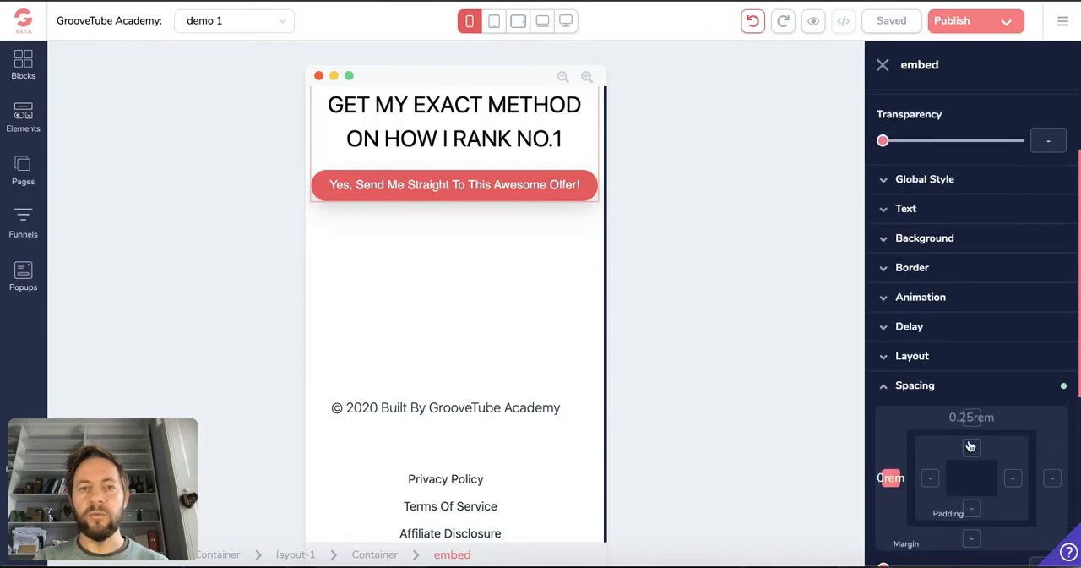
scroll(526, 369, "up", 6)
scroll(530, 368, "up", 1)
scroll(524, 363, "down", 5)
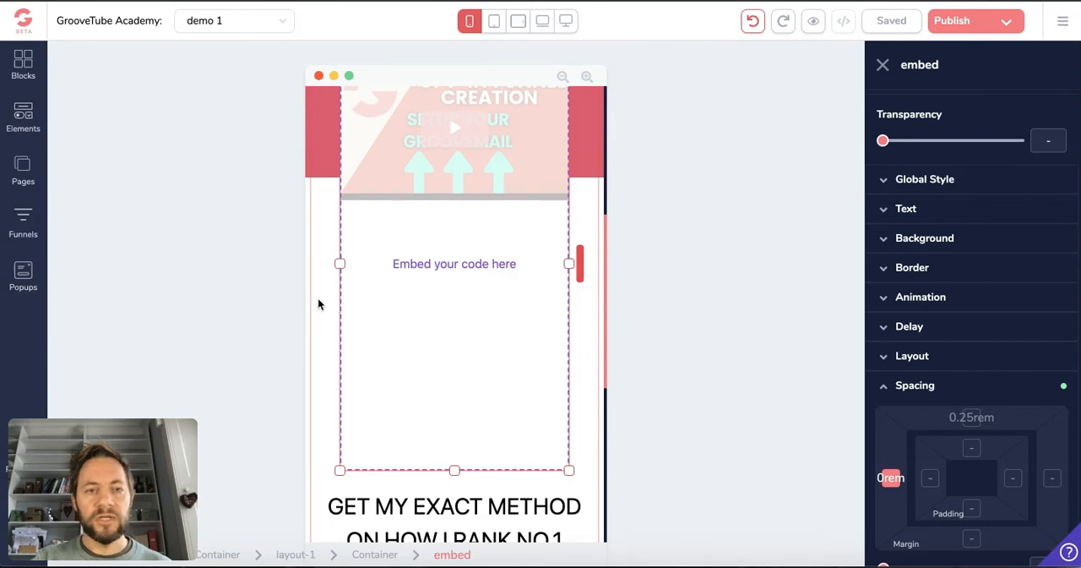
Compare the outlines of the video embed and its parent container in the phone layout, leaving the container selected
left_click(377, 555)
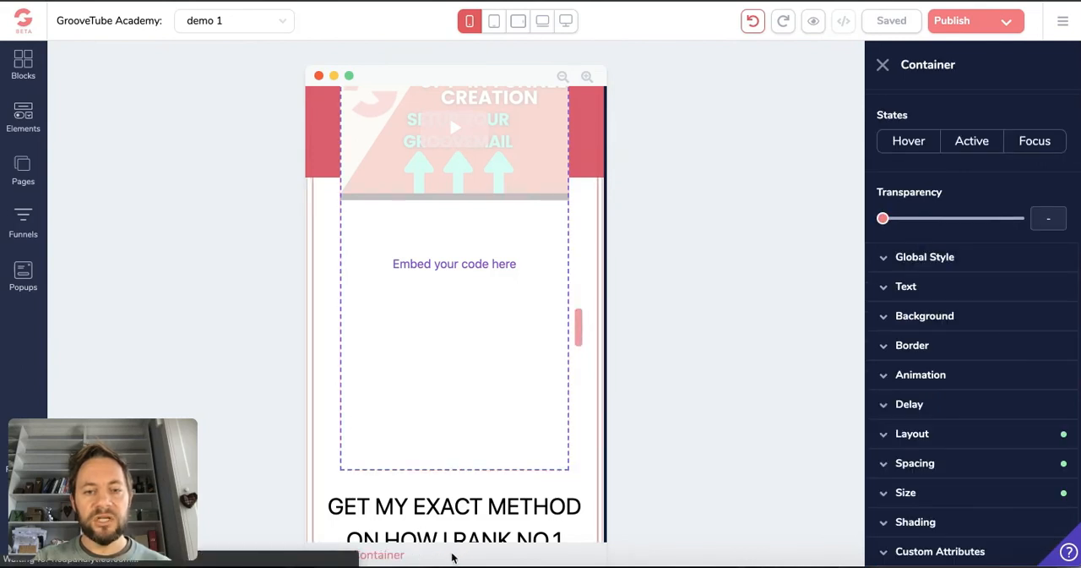
left_click(453, 380)
scroll(455, 385, "down", 2)
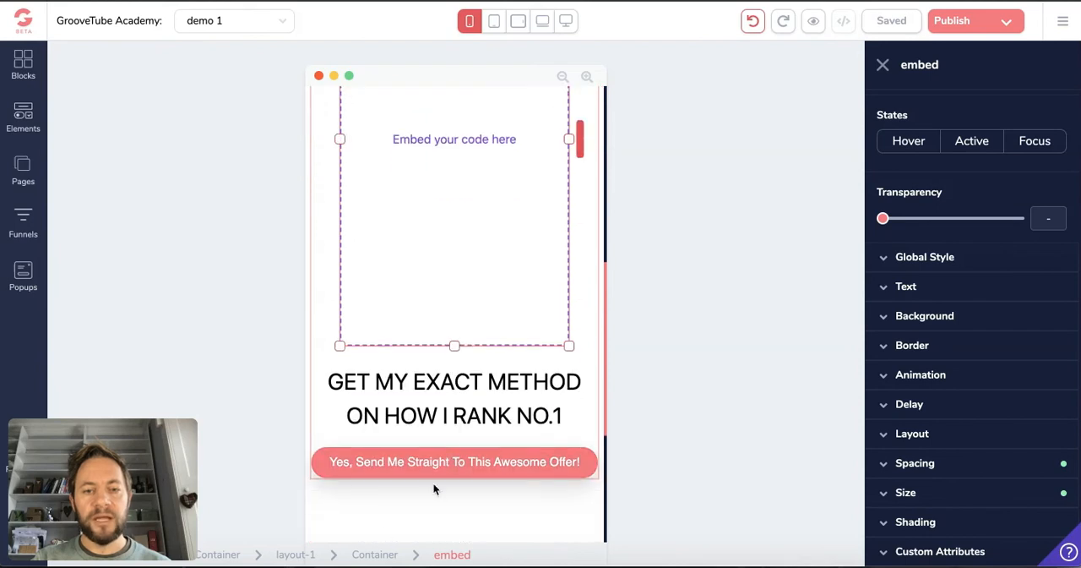
left_click(391, 555)
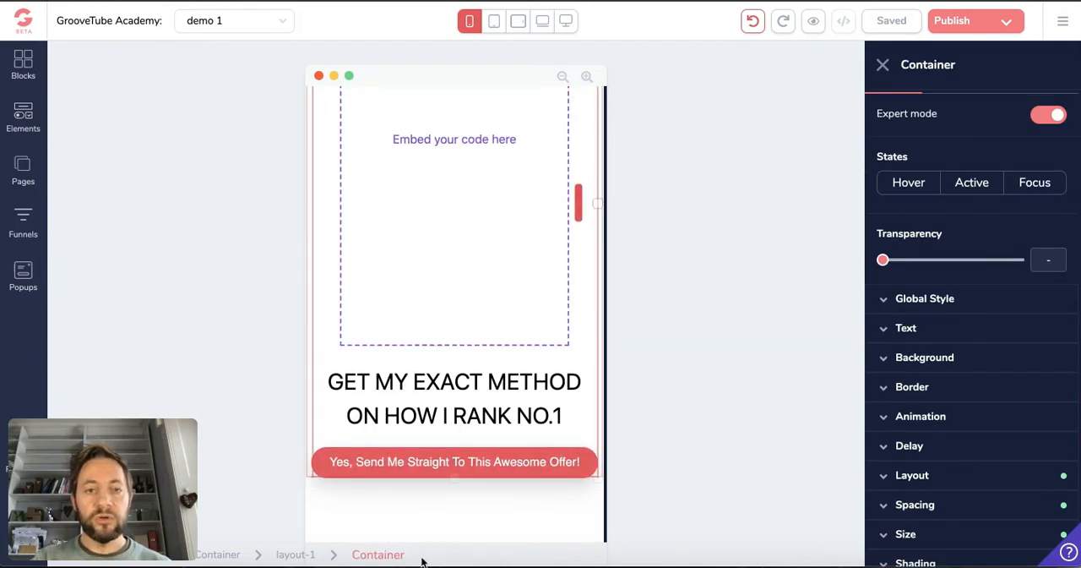
Try to resize the embed's parent container from its upper corner in the phone layout, and undo the change
scroll(576, 281, "up", 5)
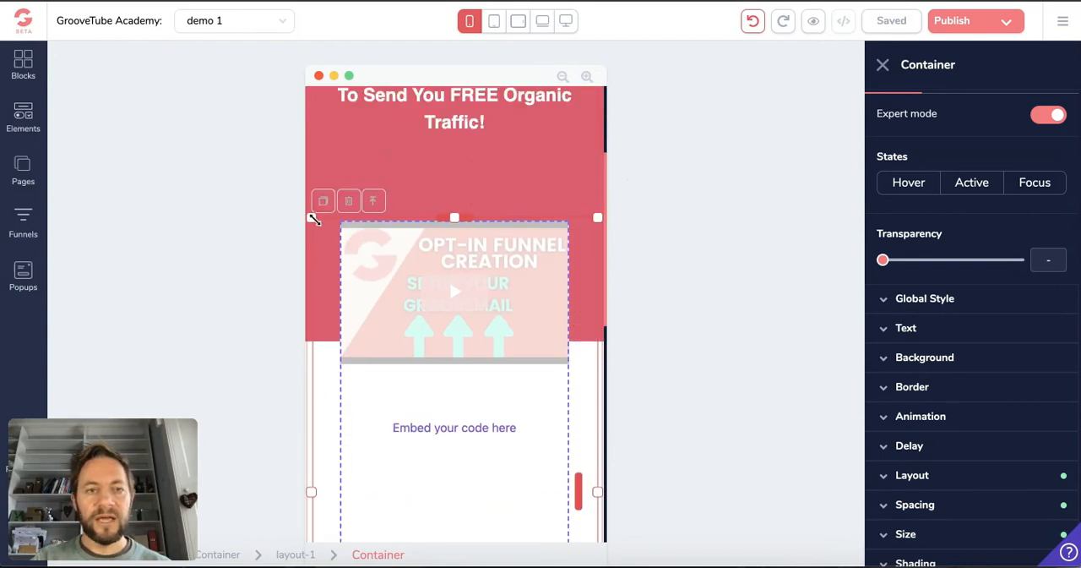
left_click_drag(310, 217, 298, 221)
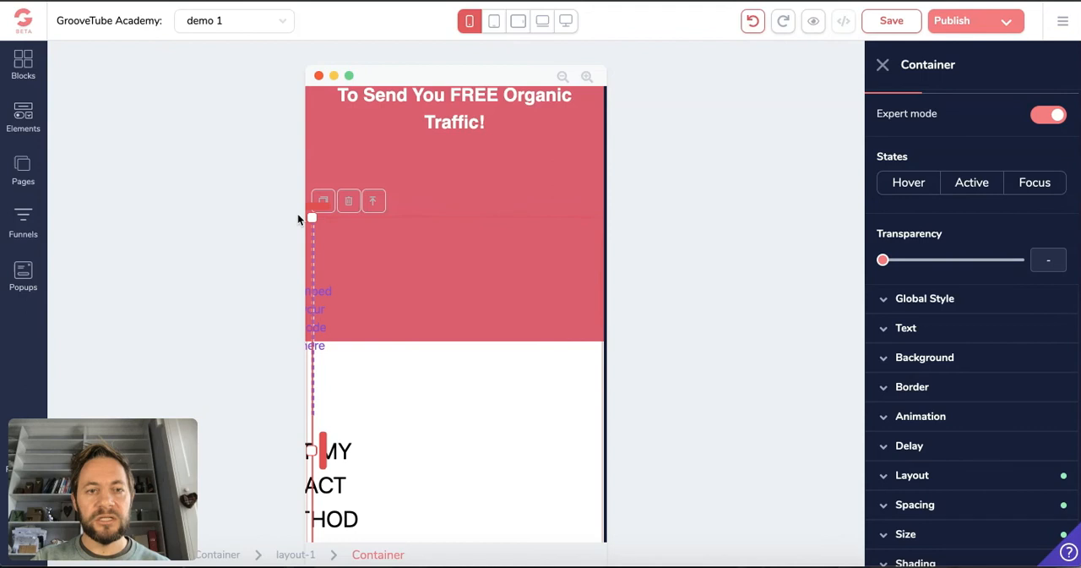
left_click(753, 20)
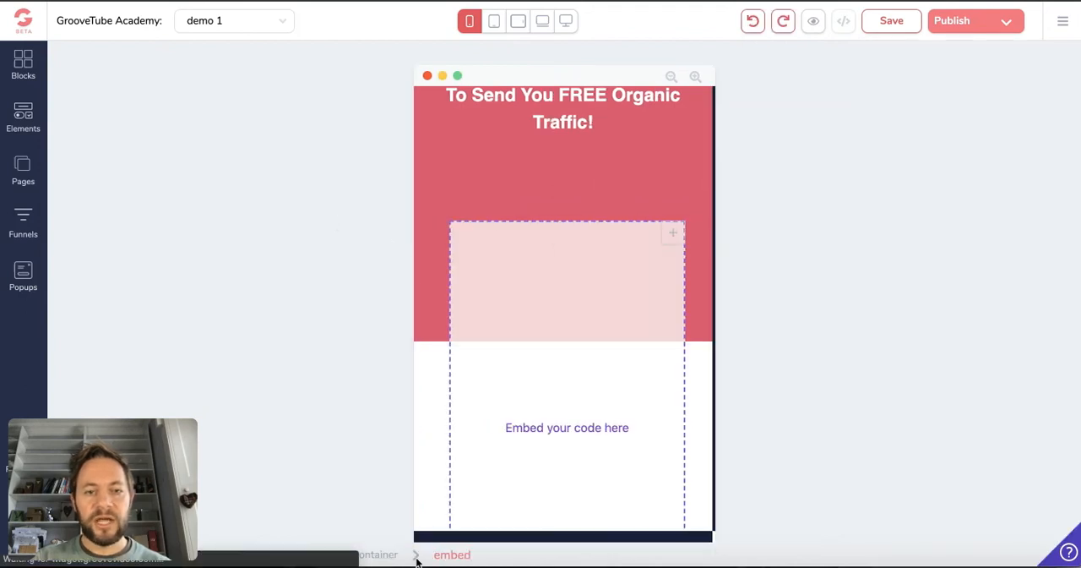
Reselect the embed's parent container, resize it slightly from its upper corner, and check the phone page down to the footer links
left_click(379, 555)
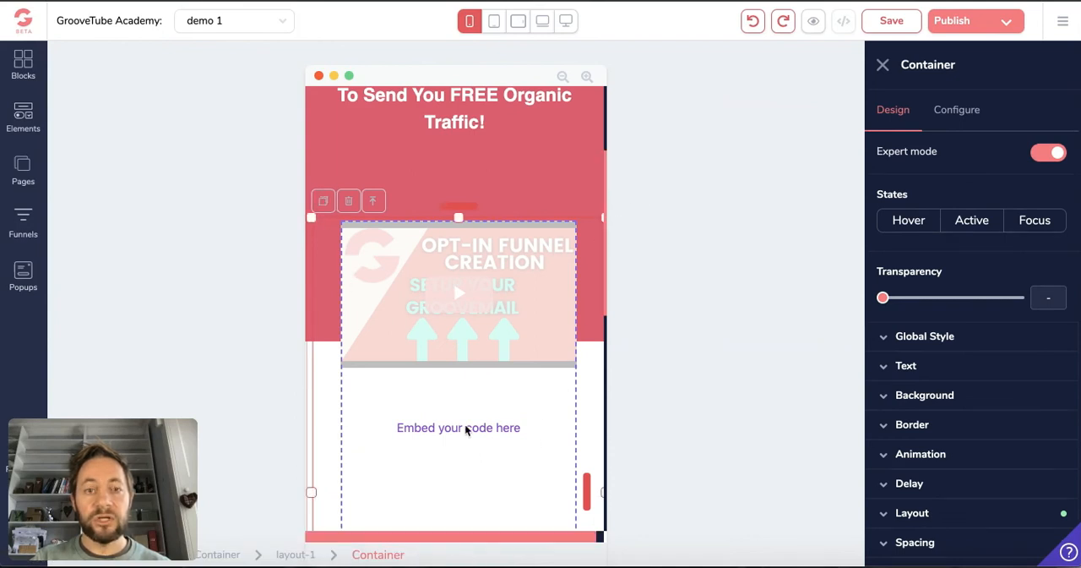
left_click_drag(309, 216, 317, 223)
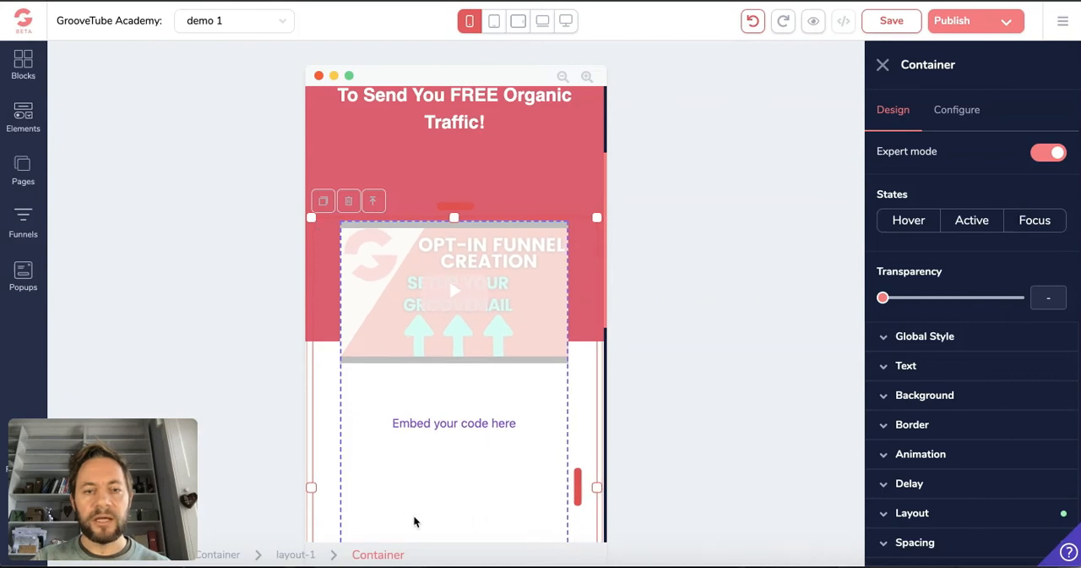
scroll(487, 397, "down", 7)
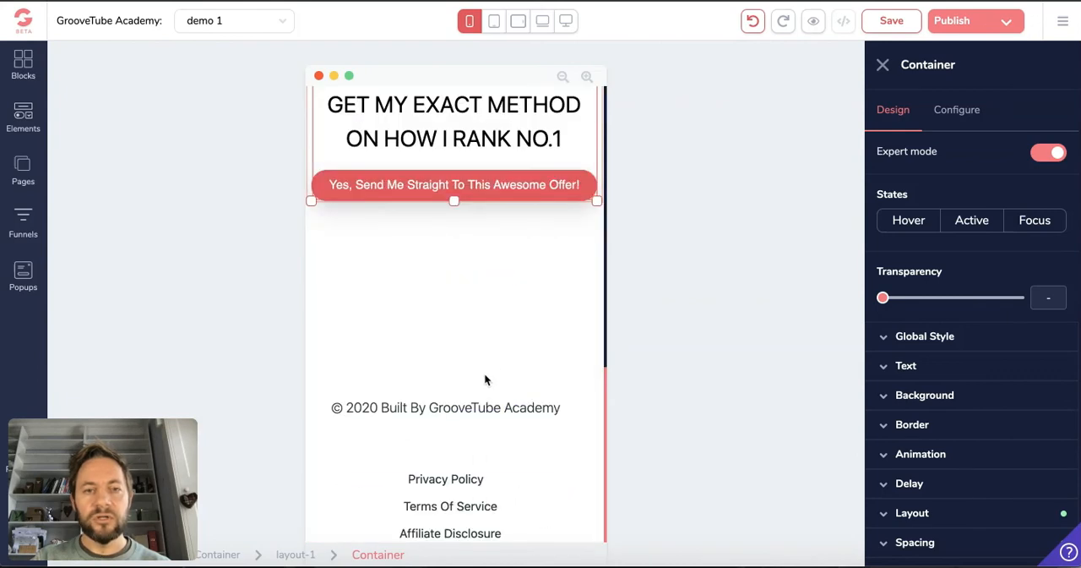
scroll(486, 378, "up", 8)
scroll(484, 373, "up", 1)
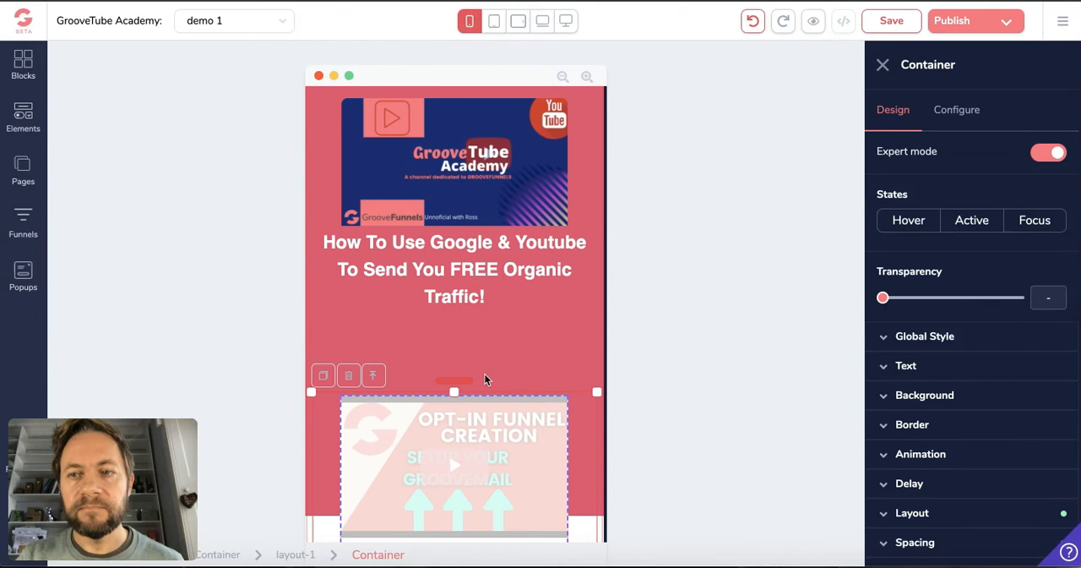